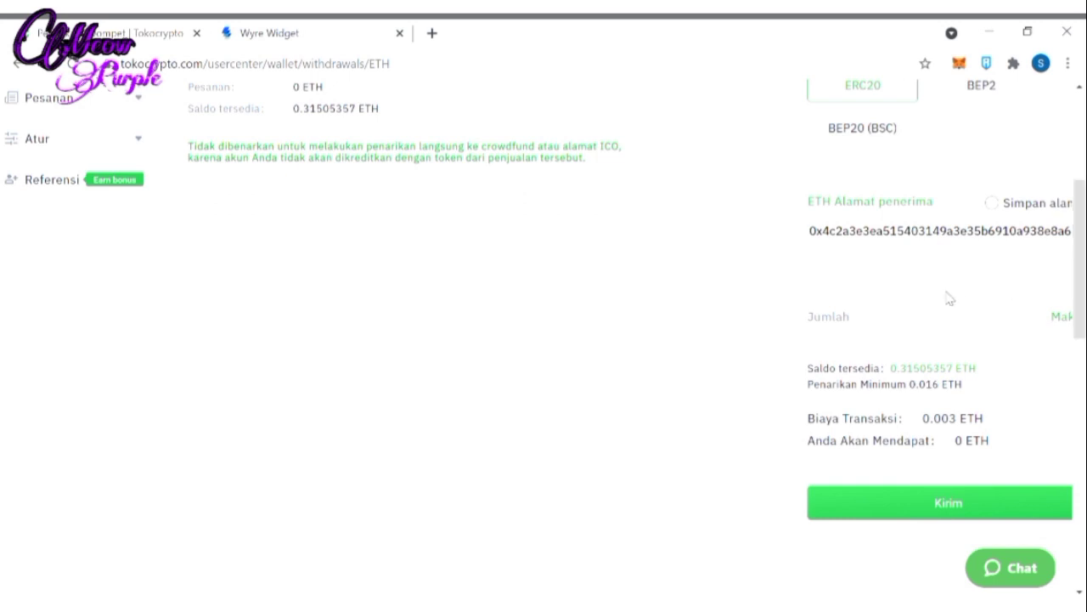
Enter 0.2650 ETH as the amount for the ERC20 withdrawal and submit the request
left_click(894, 329)
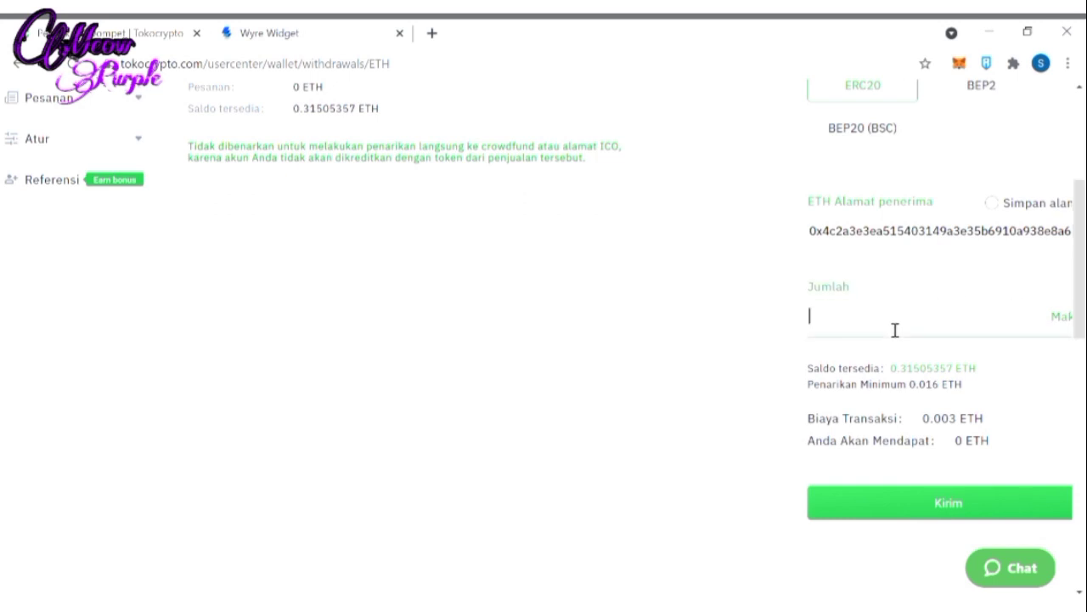
type("0.2")
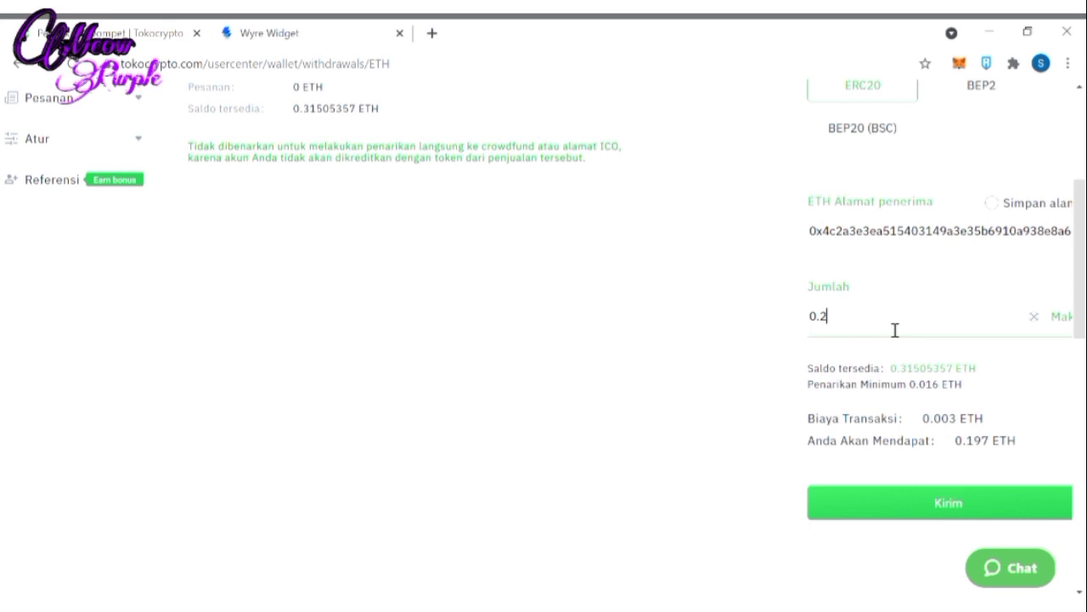
type("650")
left_click(907, 501)
left_click(513, 311)
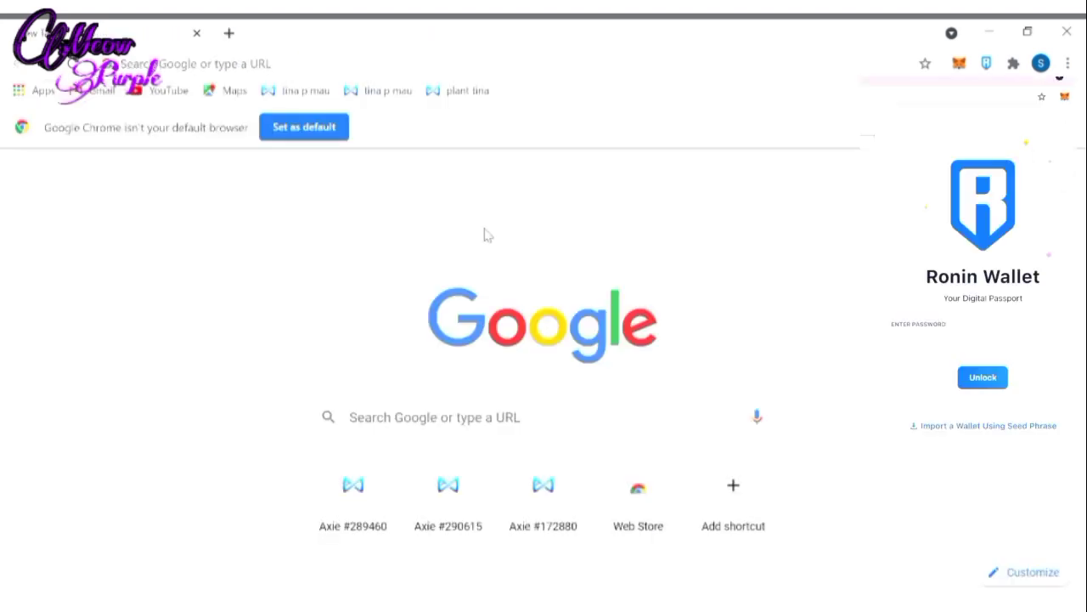
Unlock the Ronin Wallet with the wallet password and look over its account assets
type("•••")
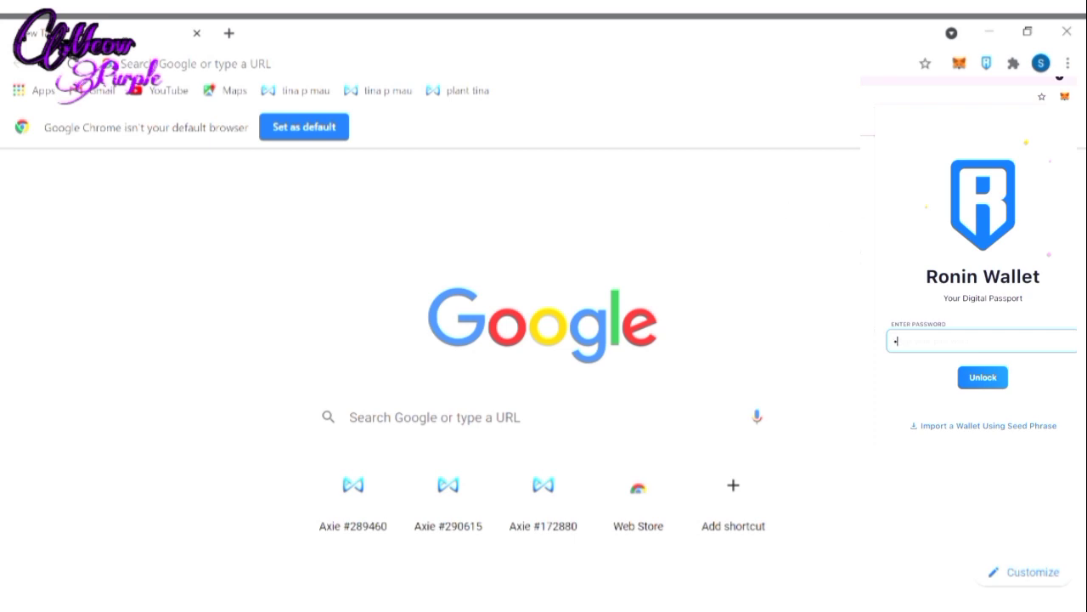
type("••••••")
key("Return")
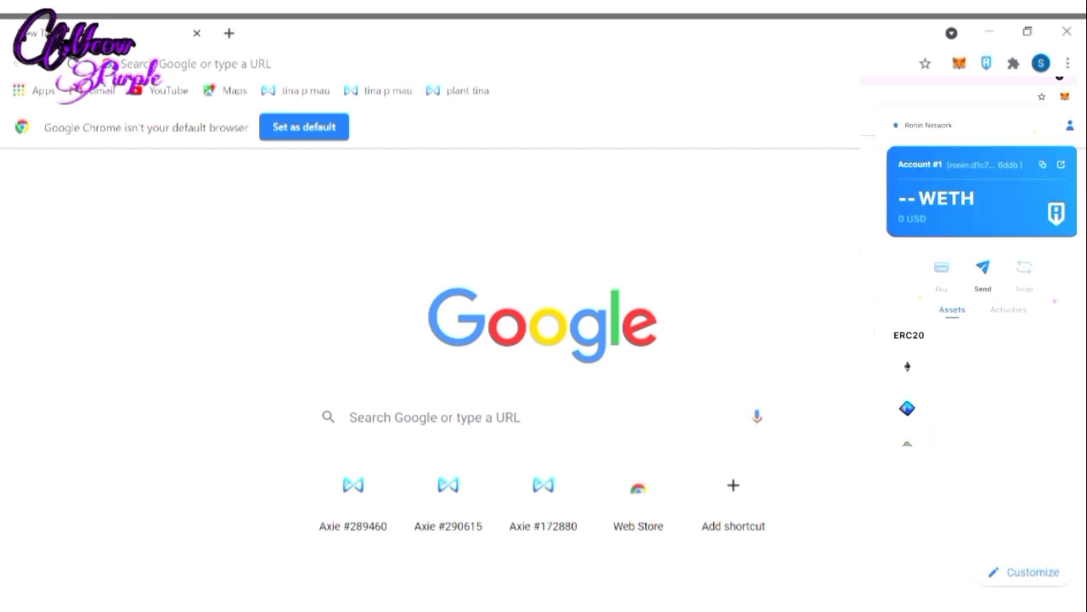
scroll(982, 340, "down", 3)
left_click(926, 381)
key("Escape")
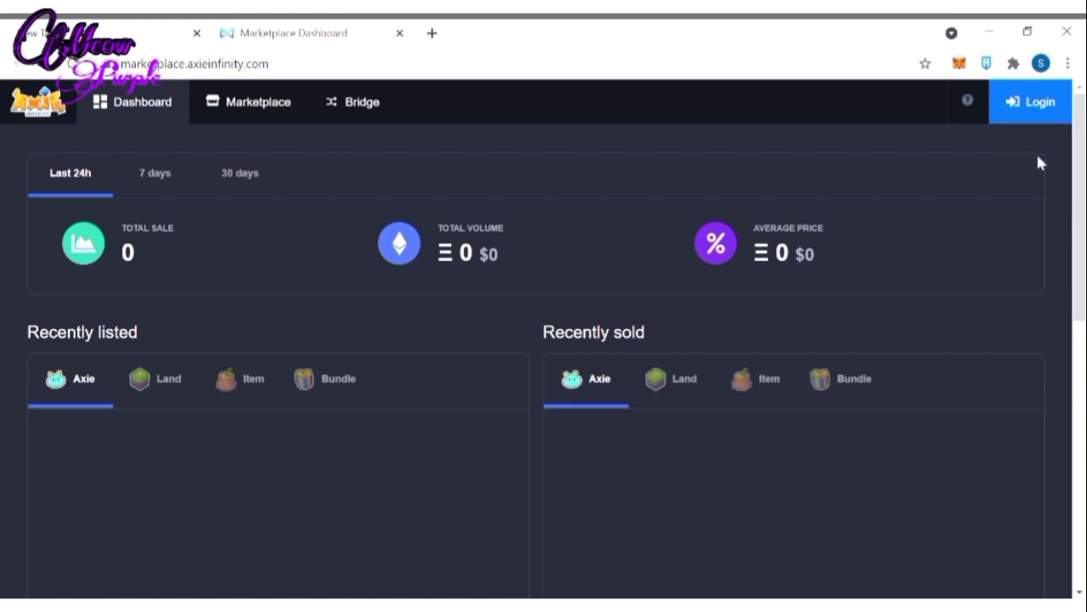
Log in to the Axie marketplace and open the account's profile dashboard
left_click(1024, 108)
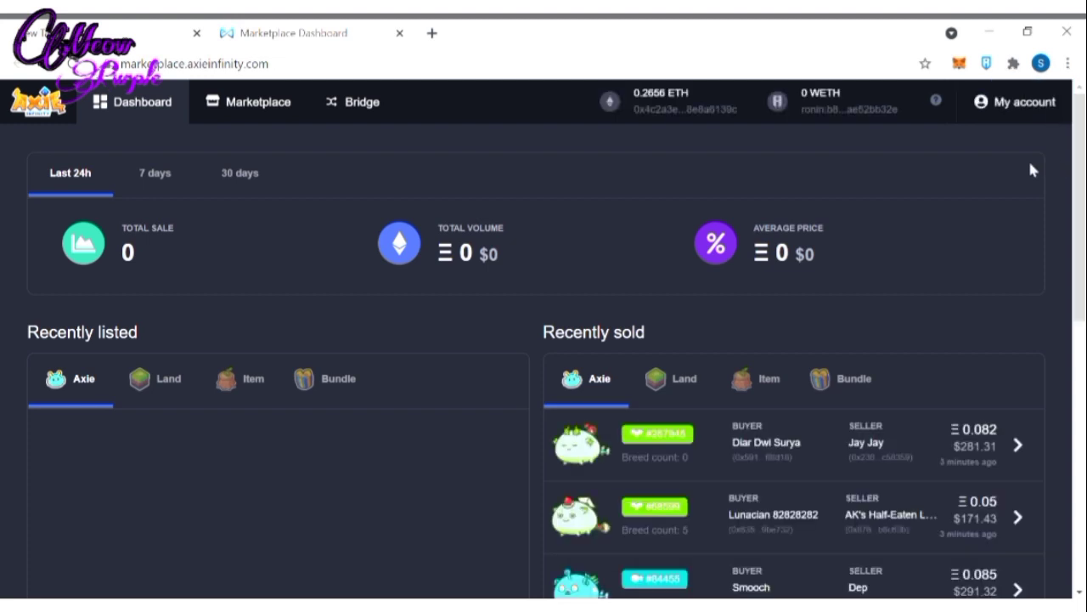
left_click(1030, 101)
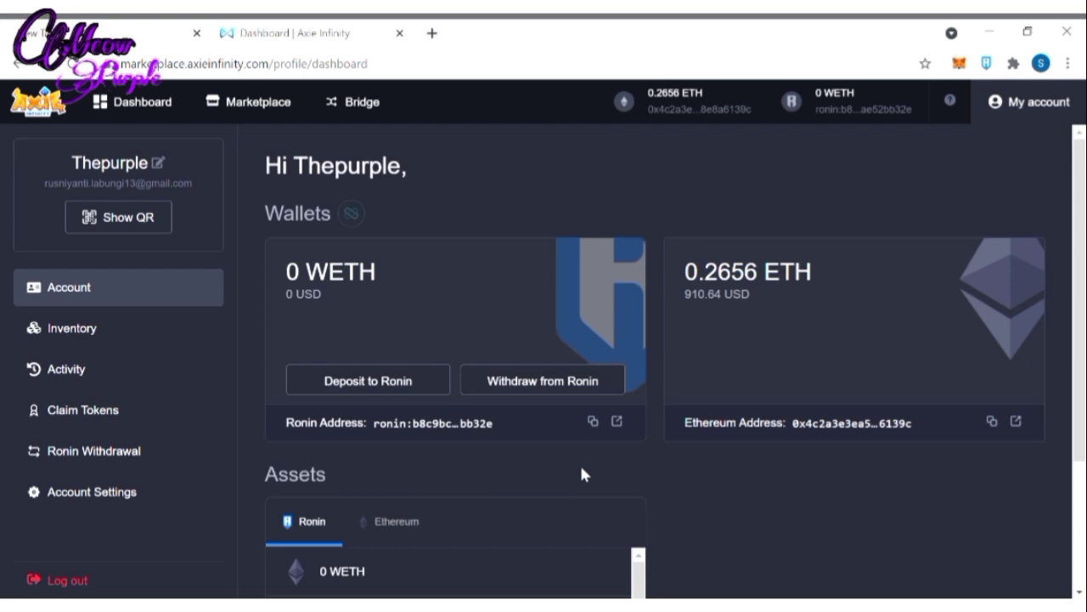
Open the Ronin Bridge deposit form and fill in the Ronin address copied from the account dashboard
left_click(357, 102)
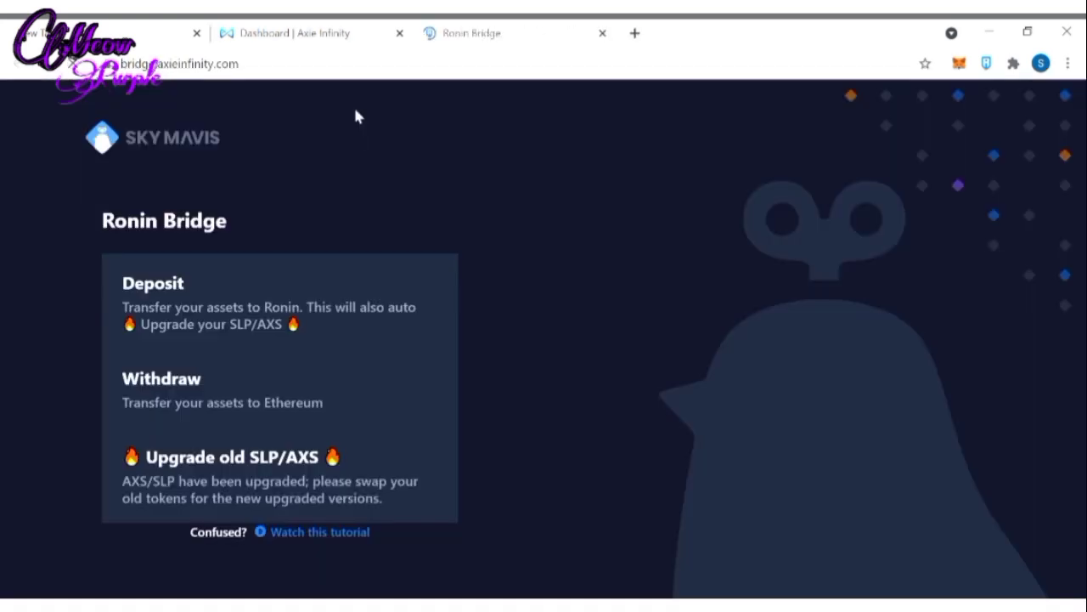
left_click(297, 296)
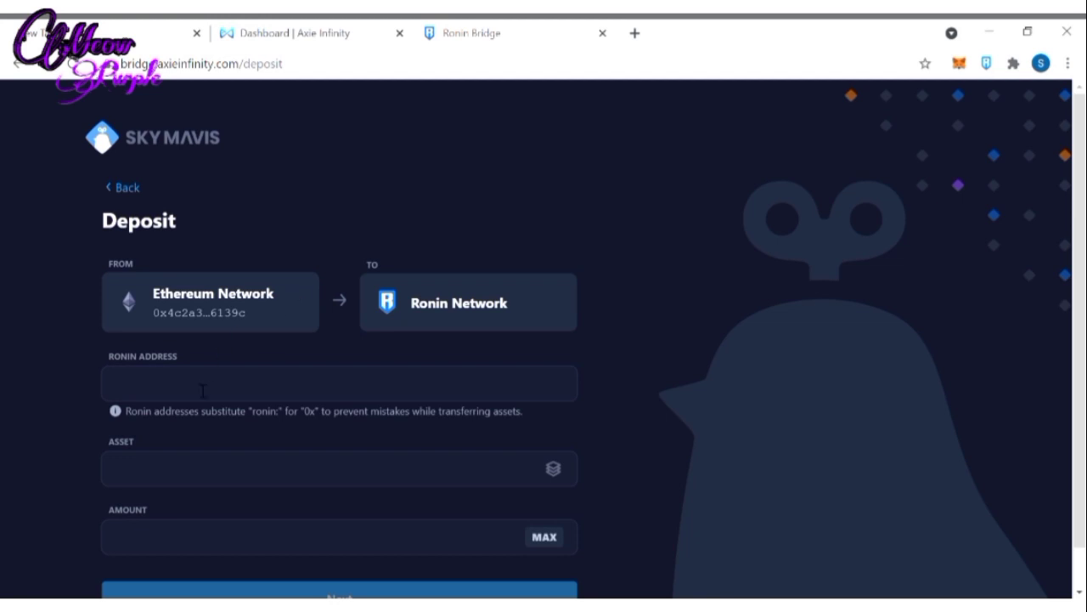
left_click(312, 25)
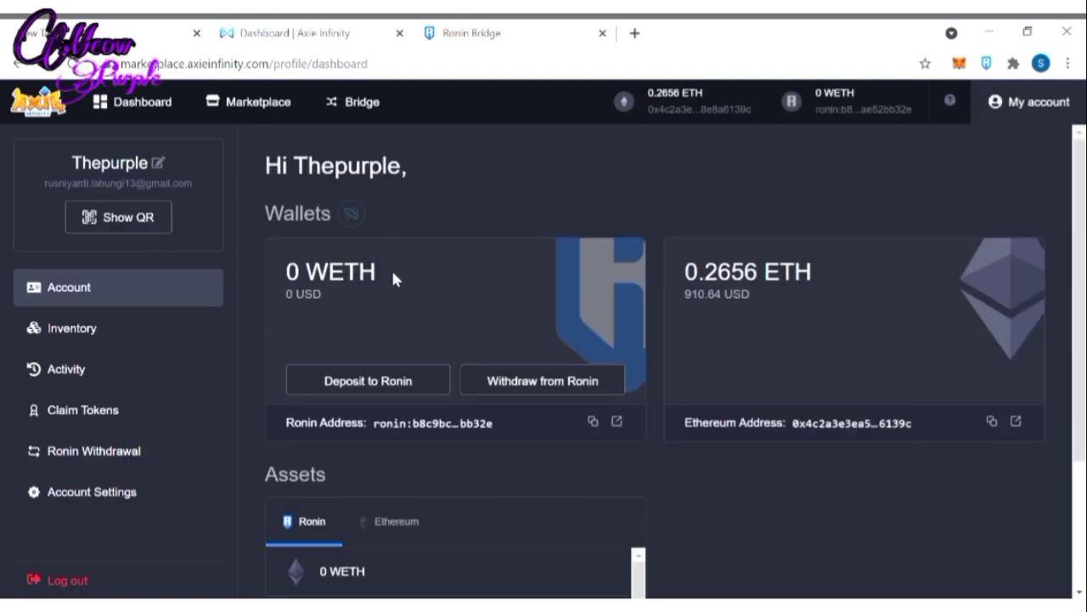
left_click(598, 428)
left_click(493, 30)
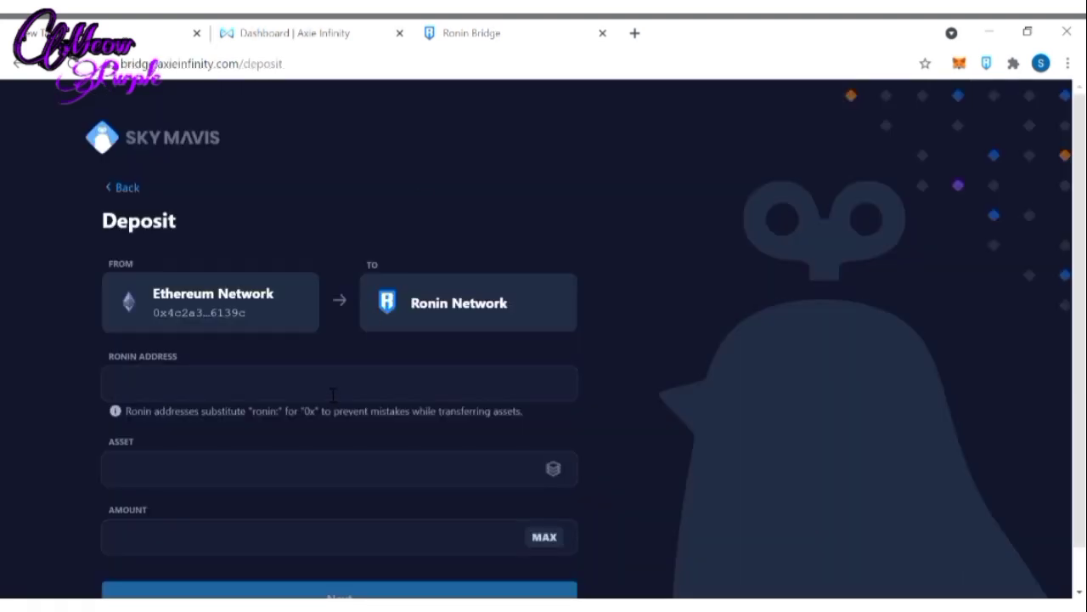
key("ctrl+v")
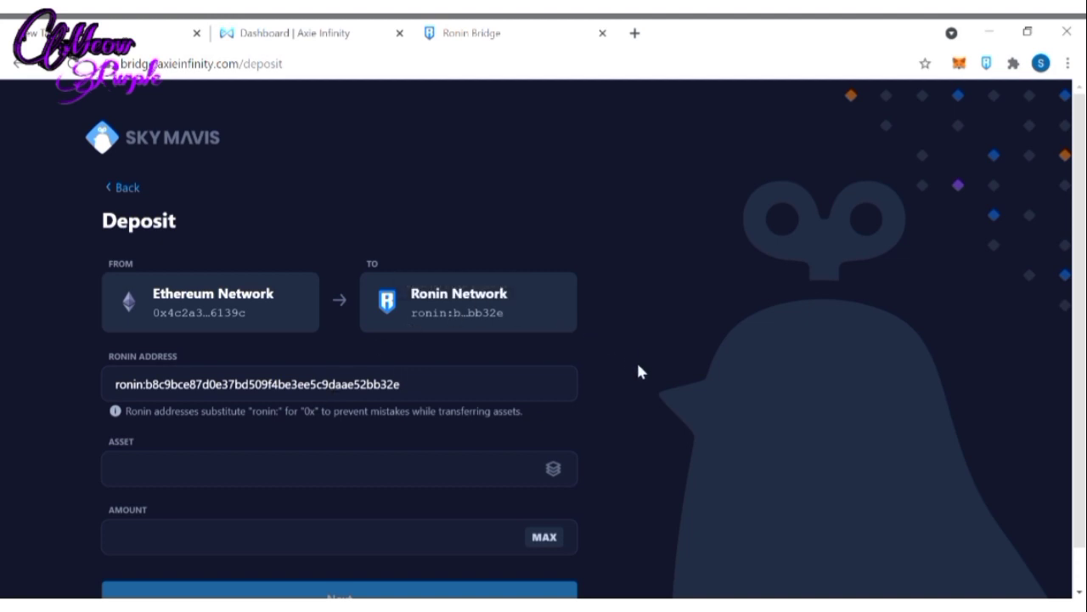
Choose ETH as the deposit asset, set the amount to the maximum available, and confirm the transfer to the Ronin Network
left_click(565, 488)
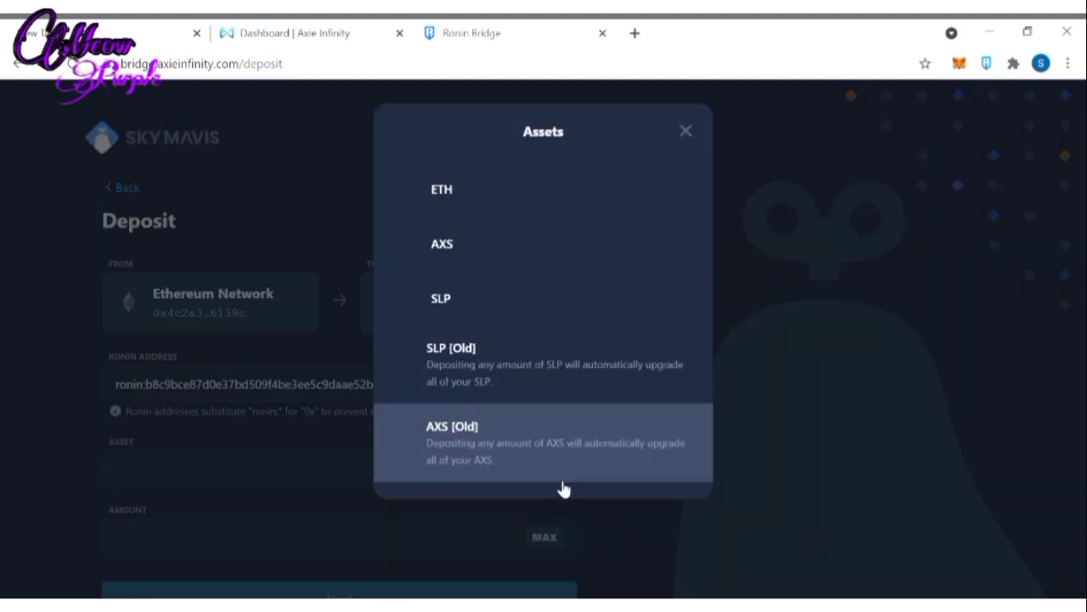
left_click(486, 187)
scroll(583, 297, "down", 1)
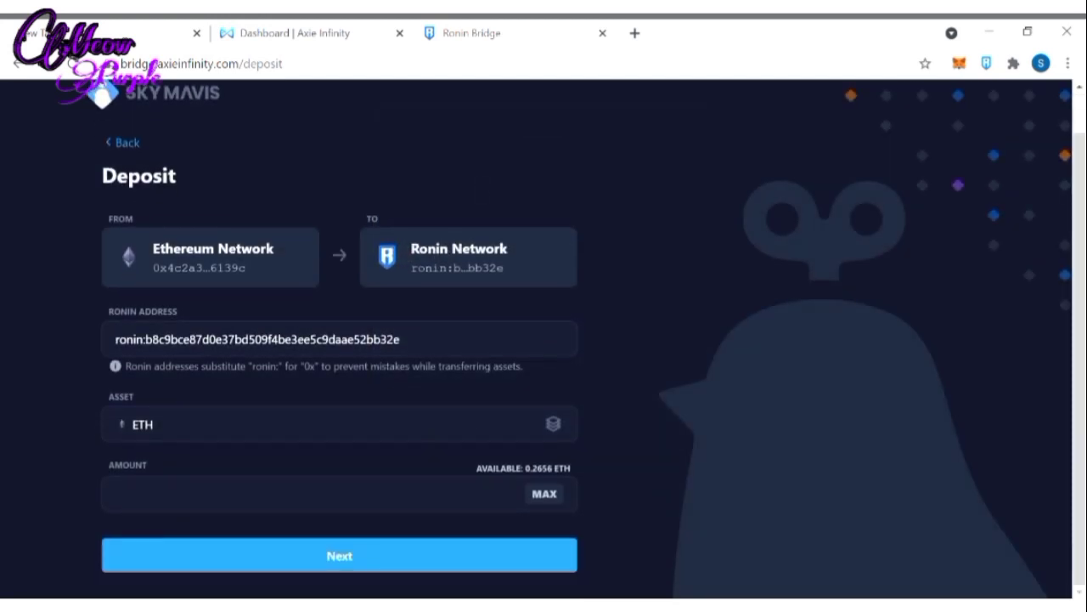
left_click(538, 498)
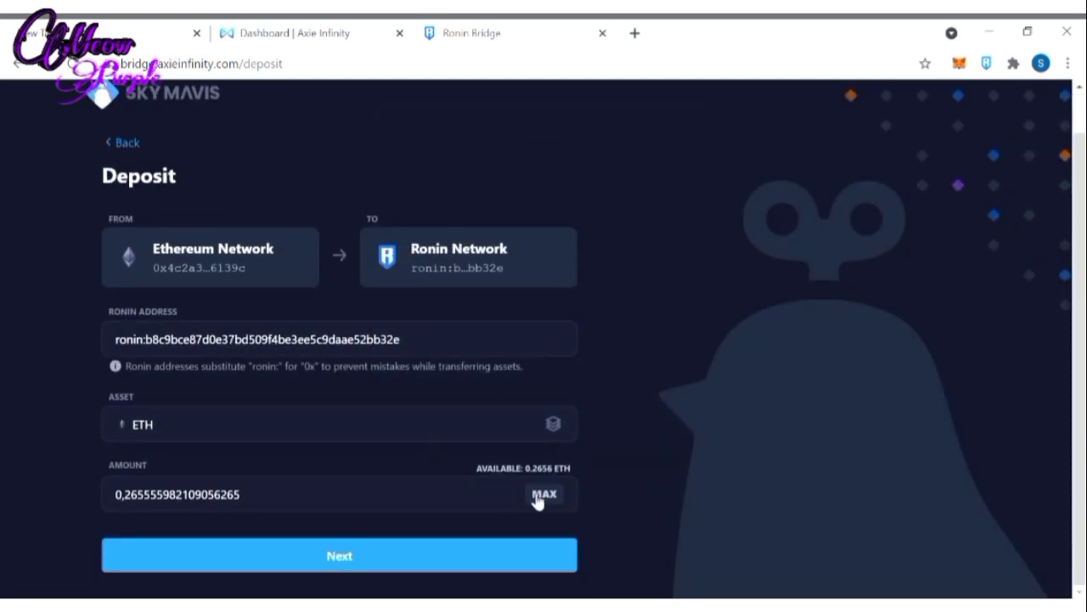
left_click(424, 572)
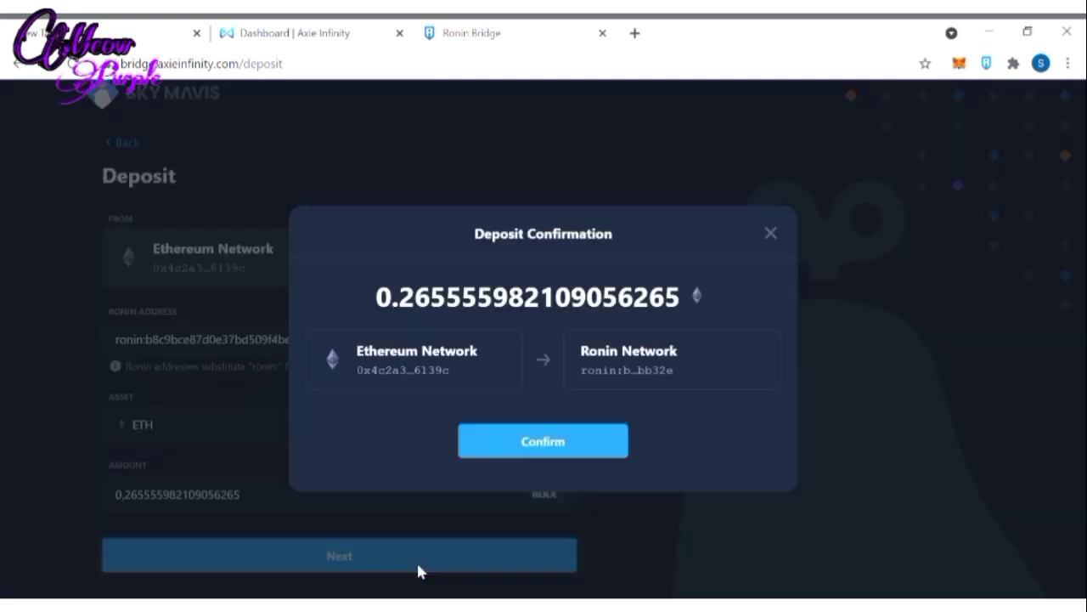
left_click(548, 450)
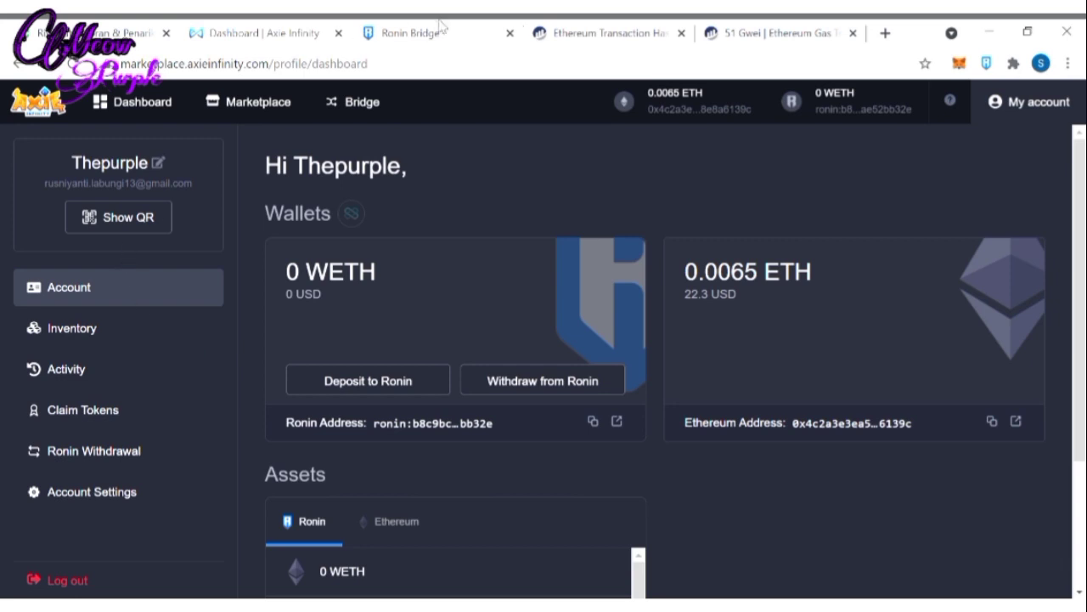
Close the Ethereum transaction page and reload the account dashboard to check the wallet balances
left_click(565, 33)
key("ctrl+w")
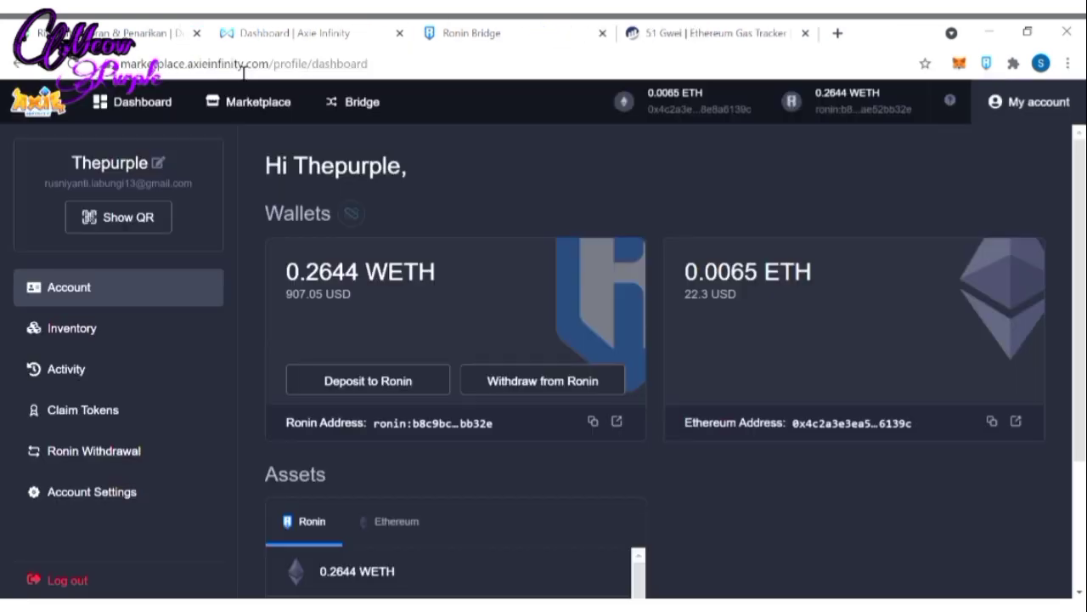
left_click(74, 63)
Open the Axie marketplace listings and filter them to the Beast class with pureness 6
left_click(262, 109)
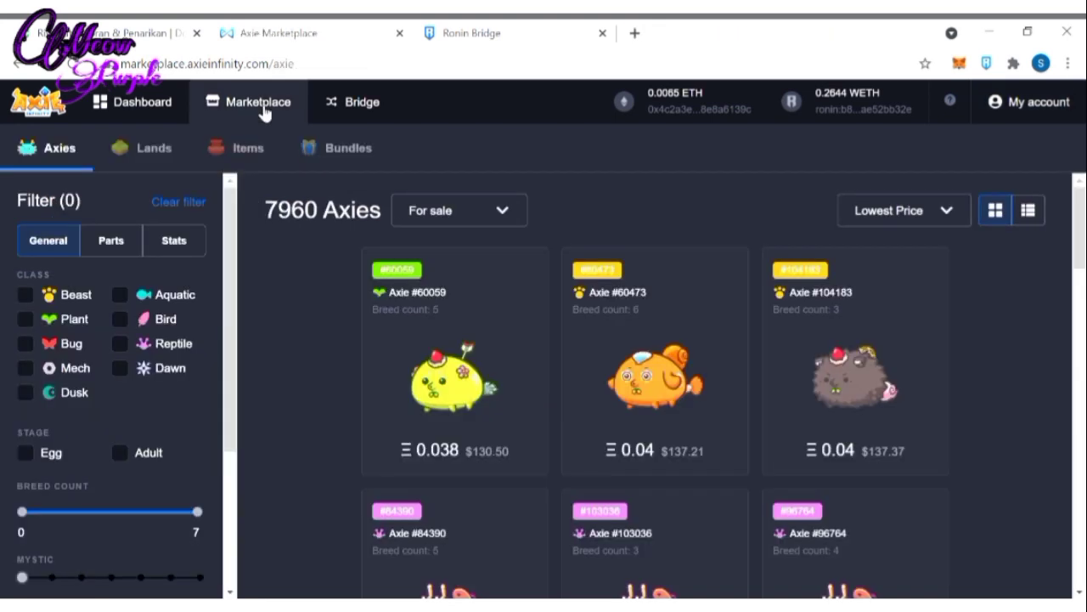
left_click(75, 299)
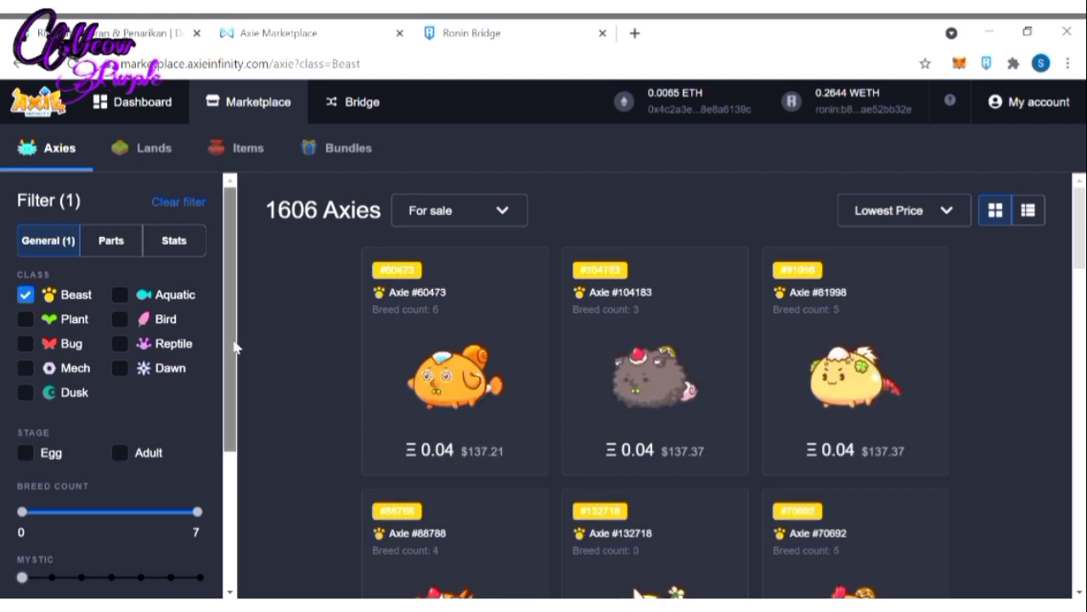
left_click_drag(231, 347, 215, 485)
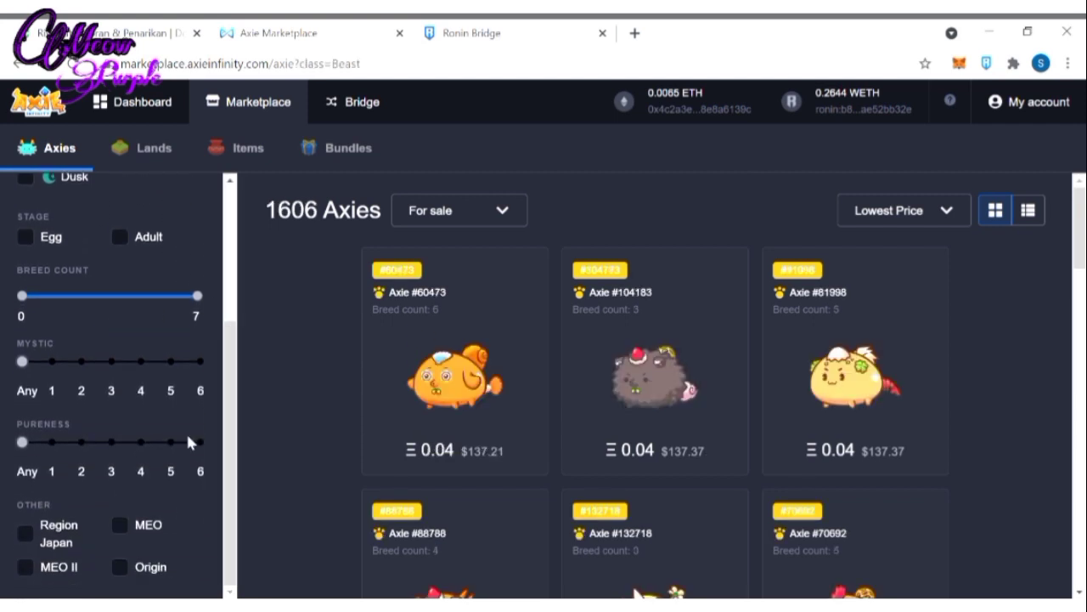
left_click(205, 445)
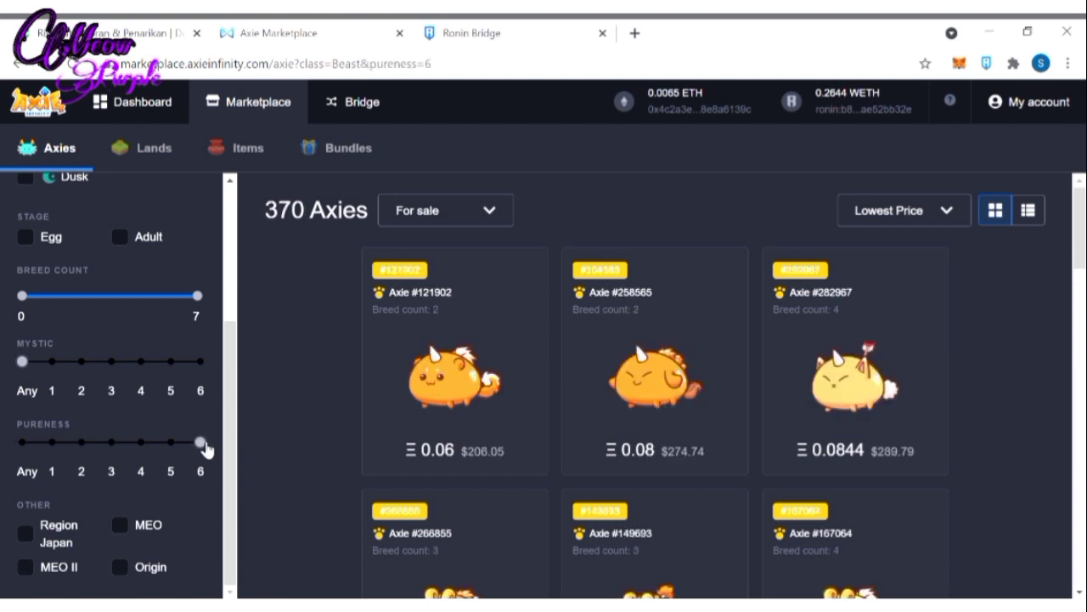
Search the parts filter for ronin and add the Ronin (Single Combat) part to the filter
left_click(232, 299)
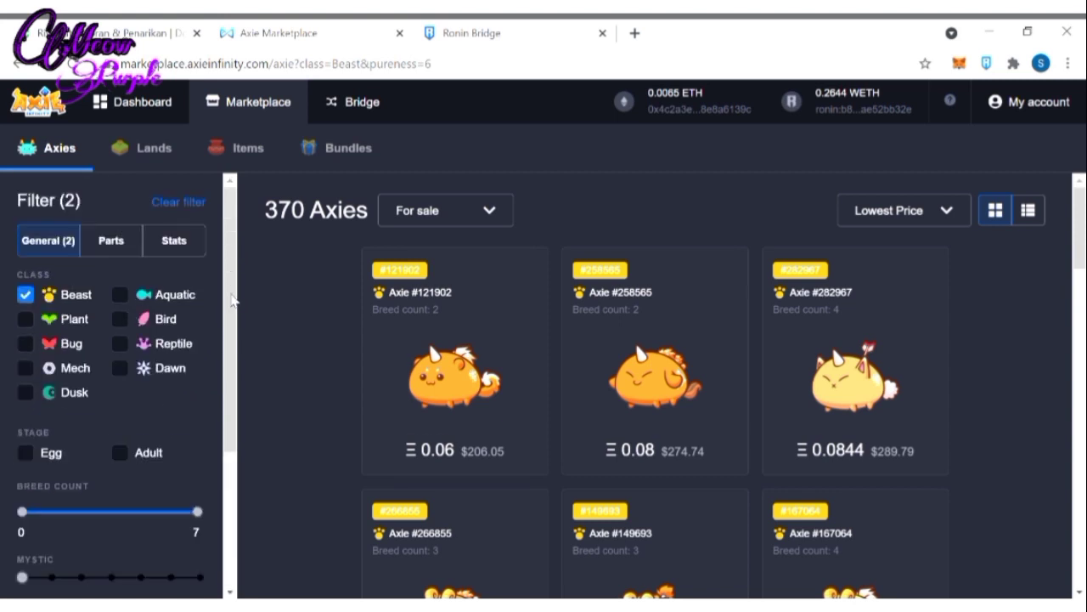
left_click(112, 242)
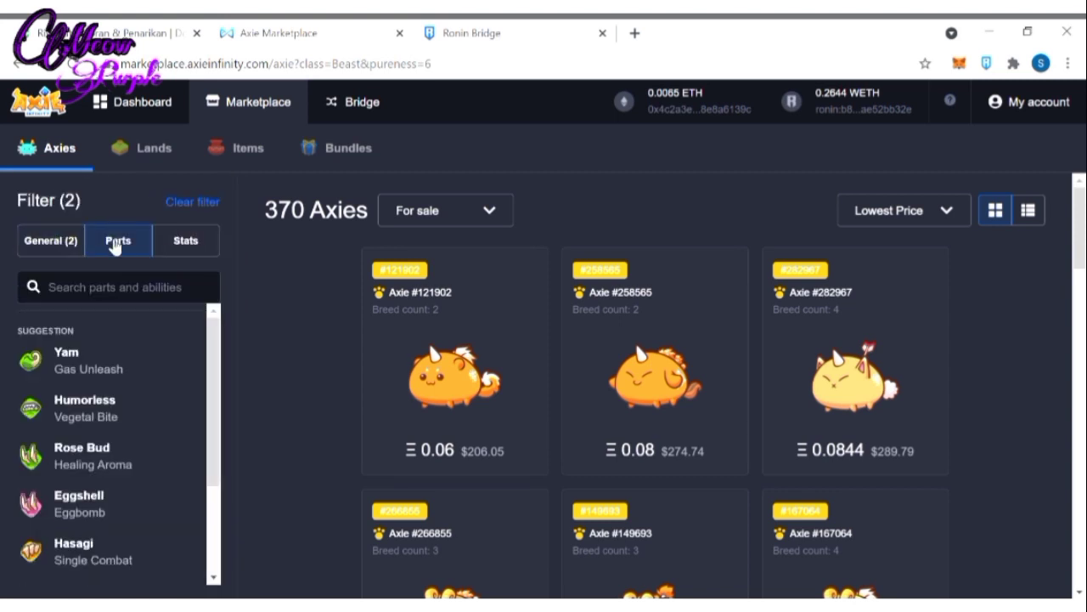
left_click(166, 299)
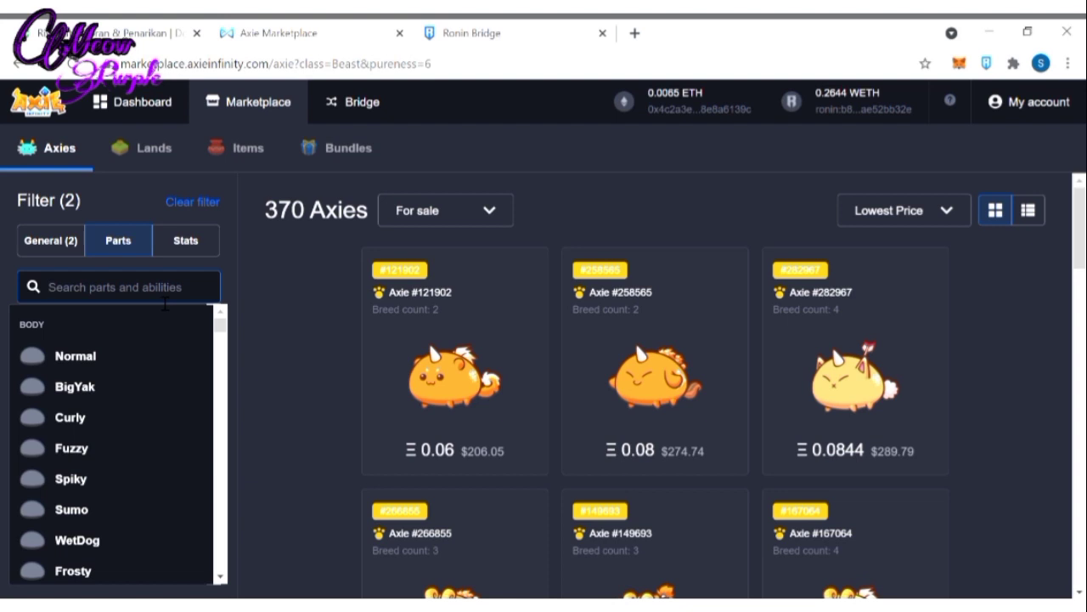
type("ronin")
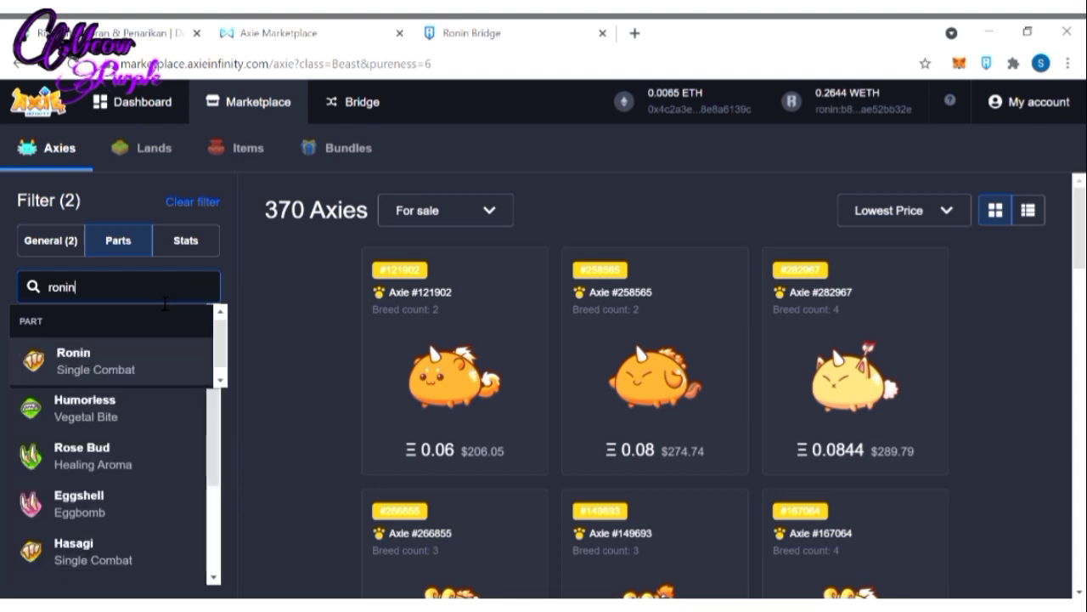
key("Return")
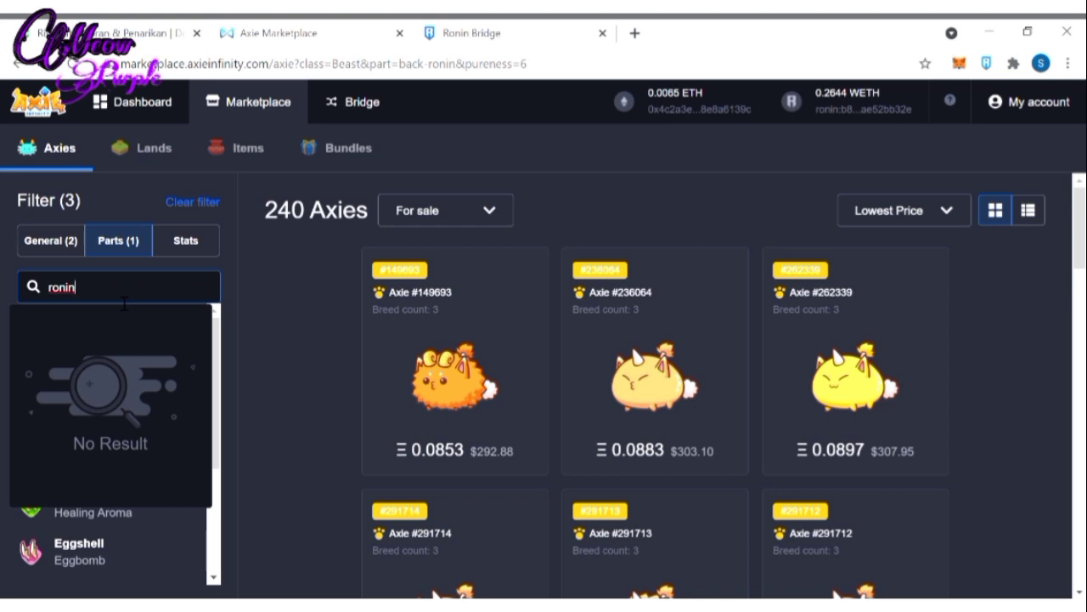
key("BackSpace")
key("BackSpace")
key("BackSpace")
key("BackSpace")
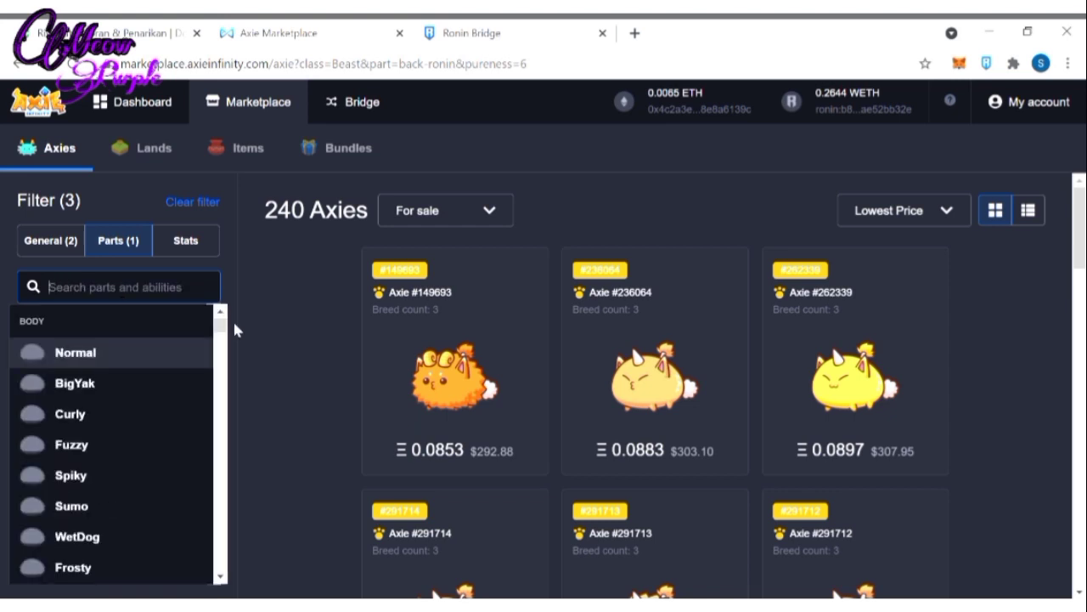
left_click(255, 307)
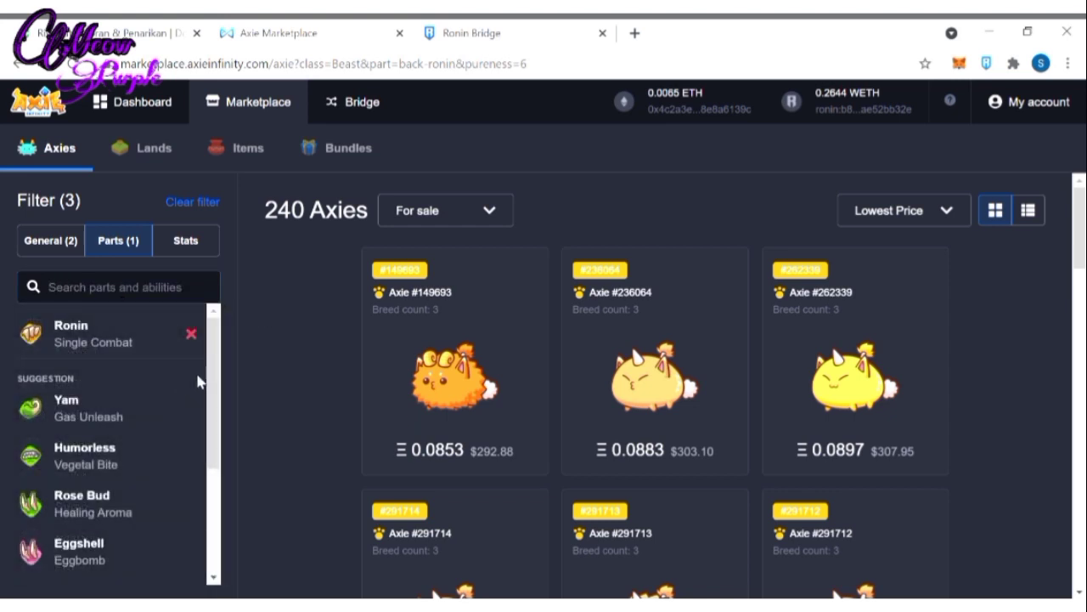
Add the suggested Hasagi (Single Combat) part to the parts filter
left_click_drag(213, 360, 214, 524)
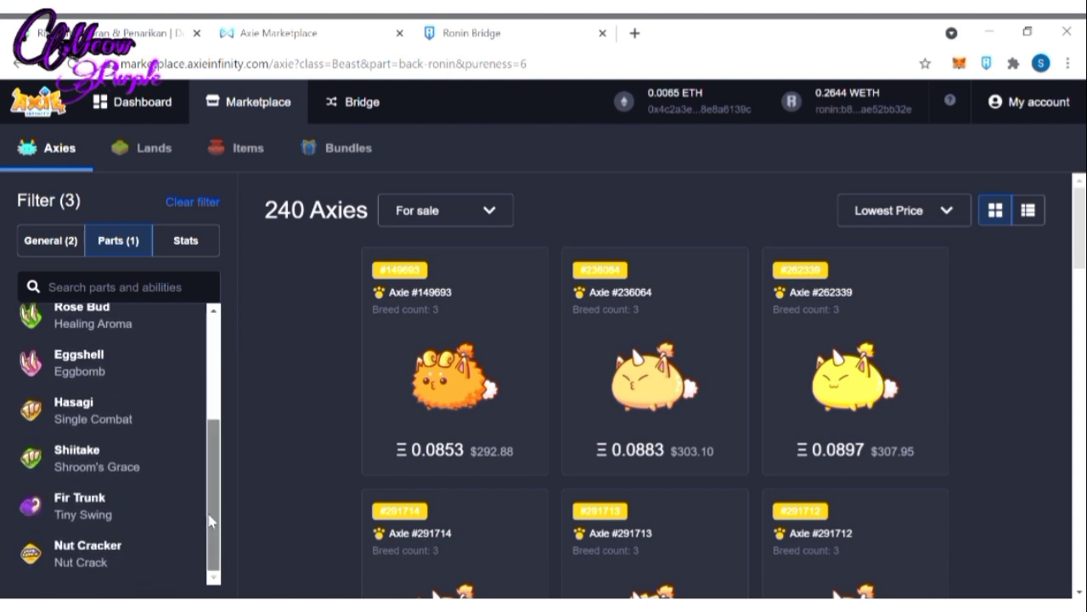
left_click(139, 432)
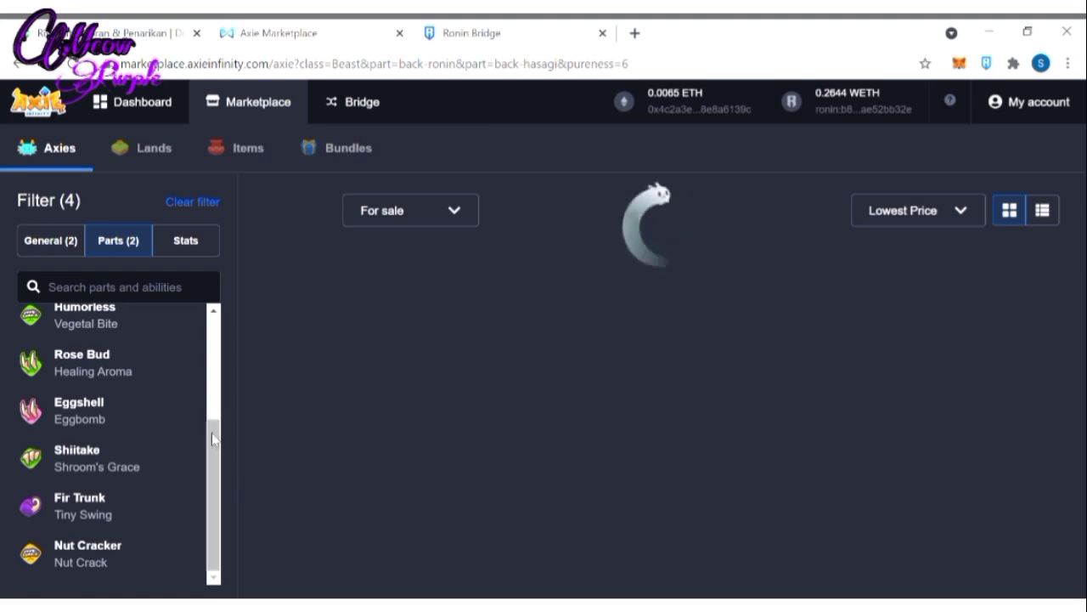
left_click_drag(210, 438, 220, 263)
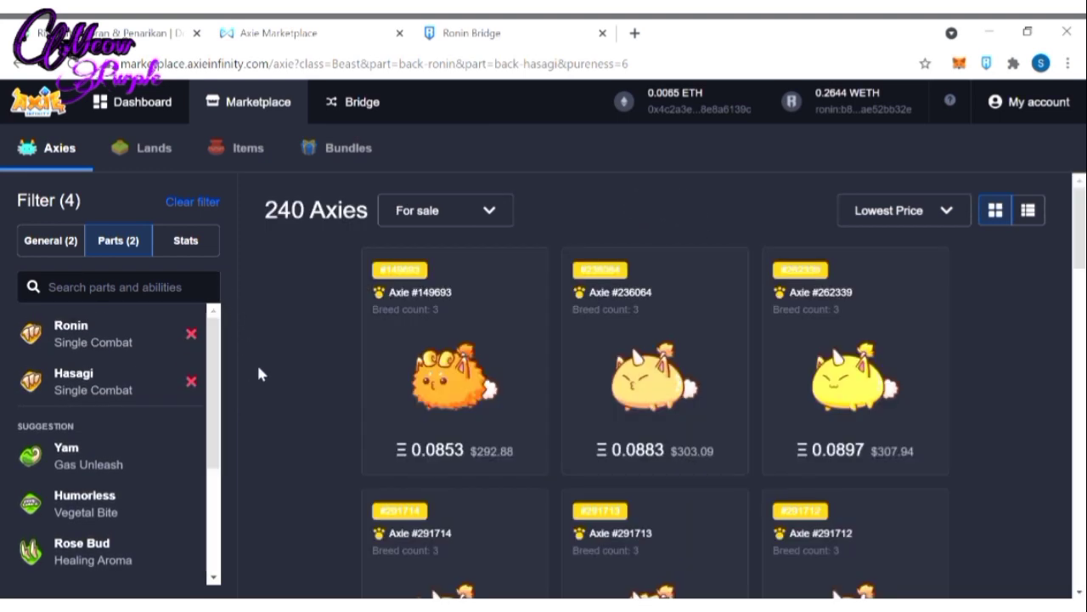
Search the parts filter for nut and add both the Nut Cracker (Nut Crack) and Nut Cracker (Nut Throw) parts
left_click(142, 291)
type("n")
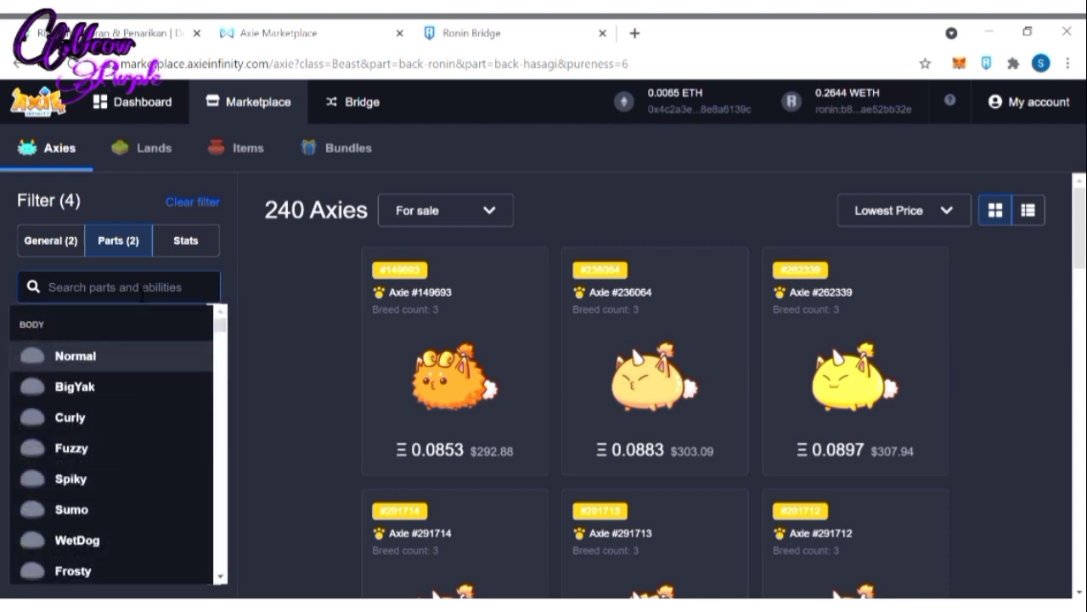
type("ut")
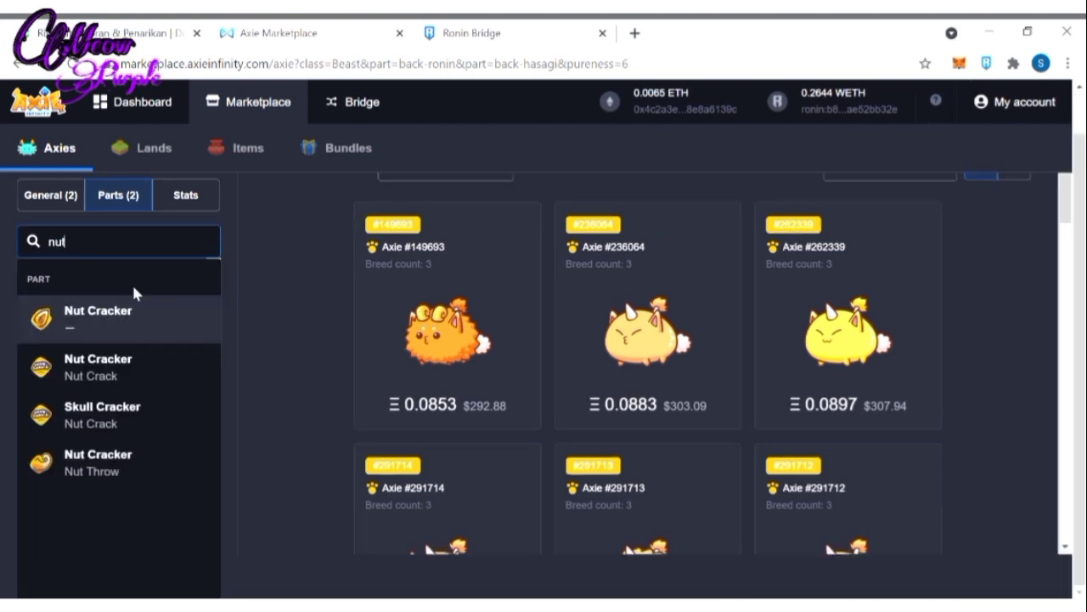
scroll(130, 378, "down", 1)
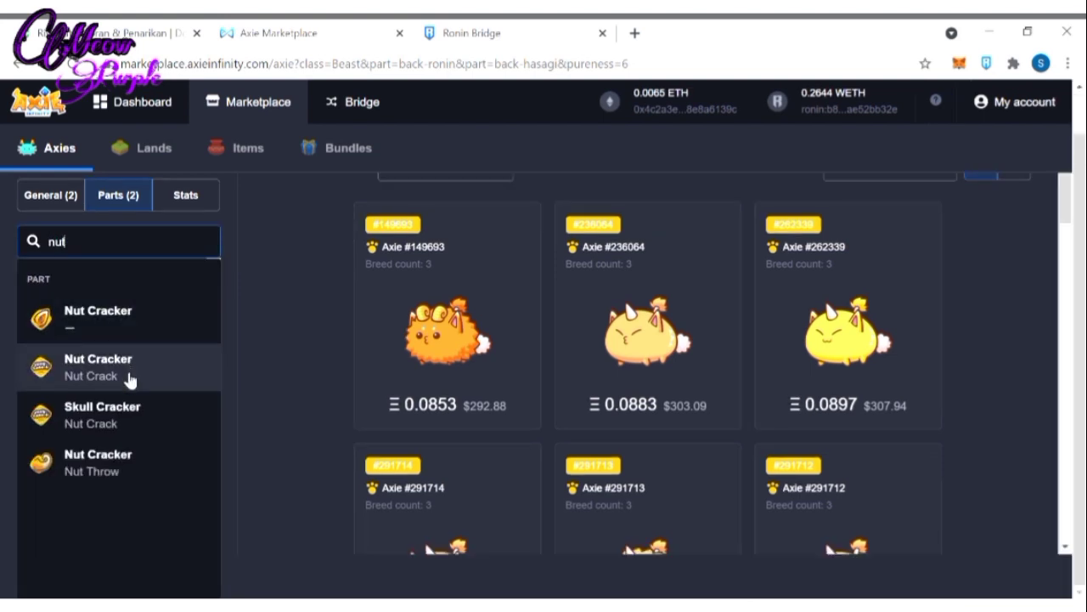
left_click(129, 374)
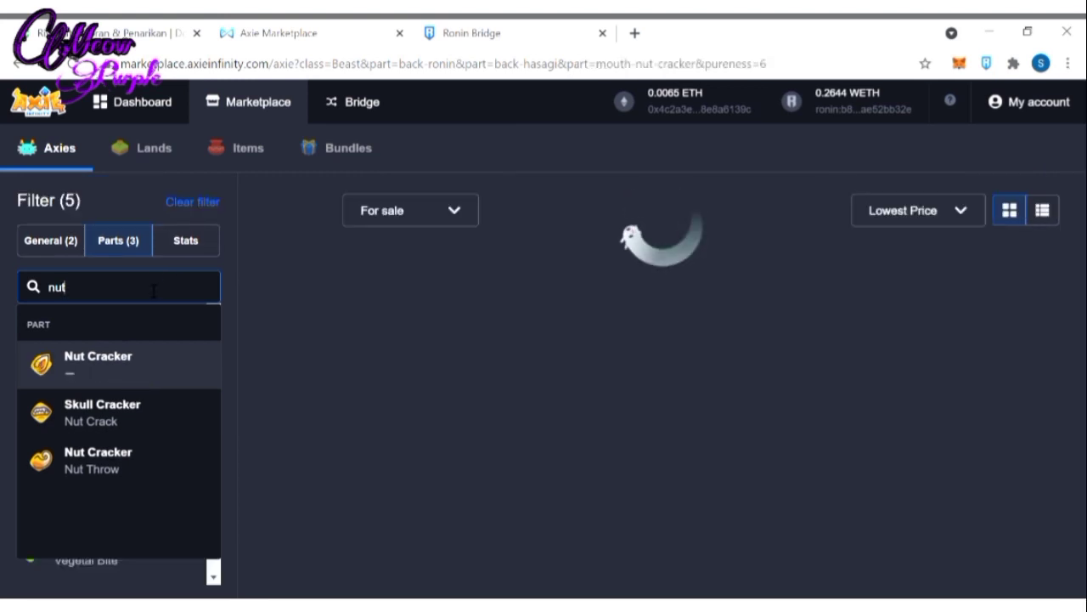
left_click(118, 463)
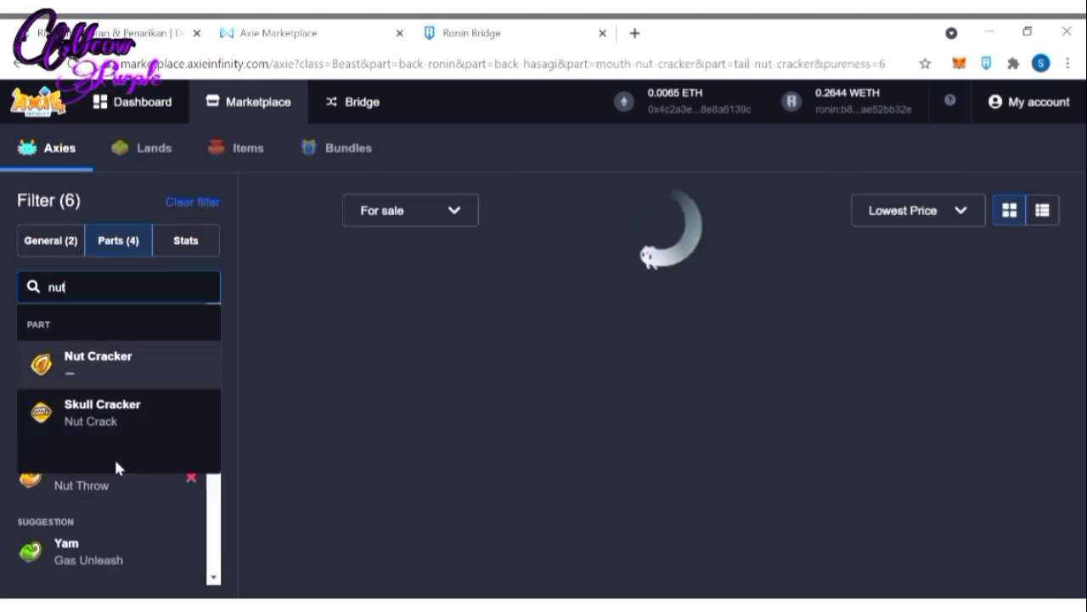
left_click(308, 285)
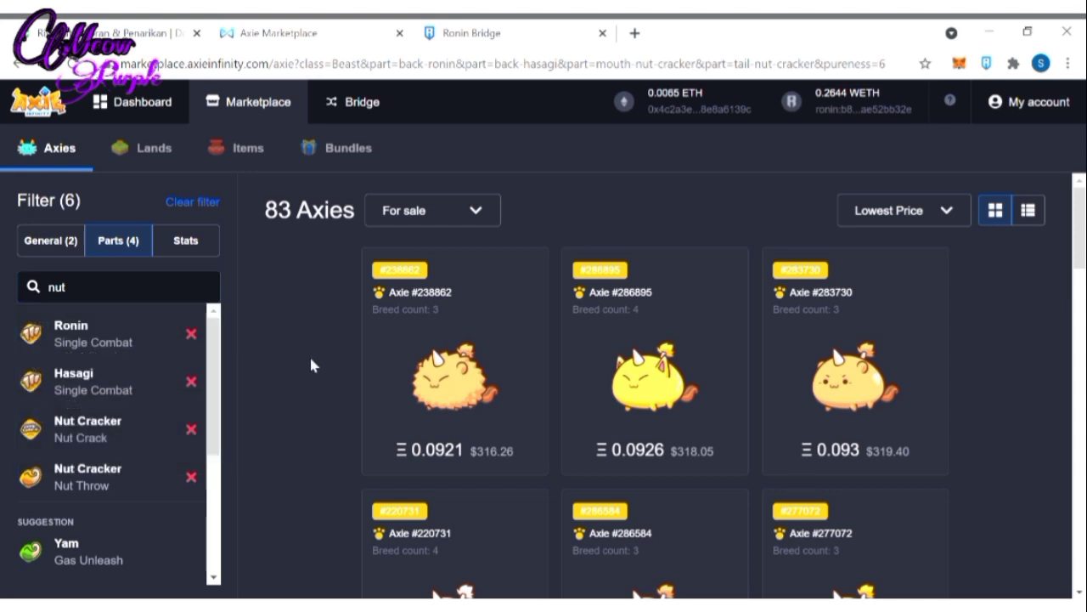
Open the lowest-priced matching listing, Axie #238862, and review its stats and ability cards
scroll(311, 365, "down", 1)
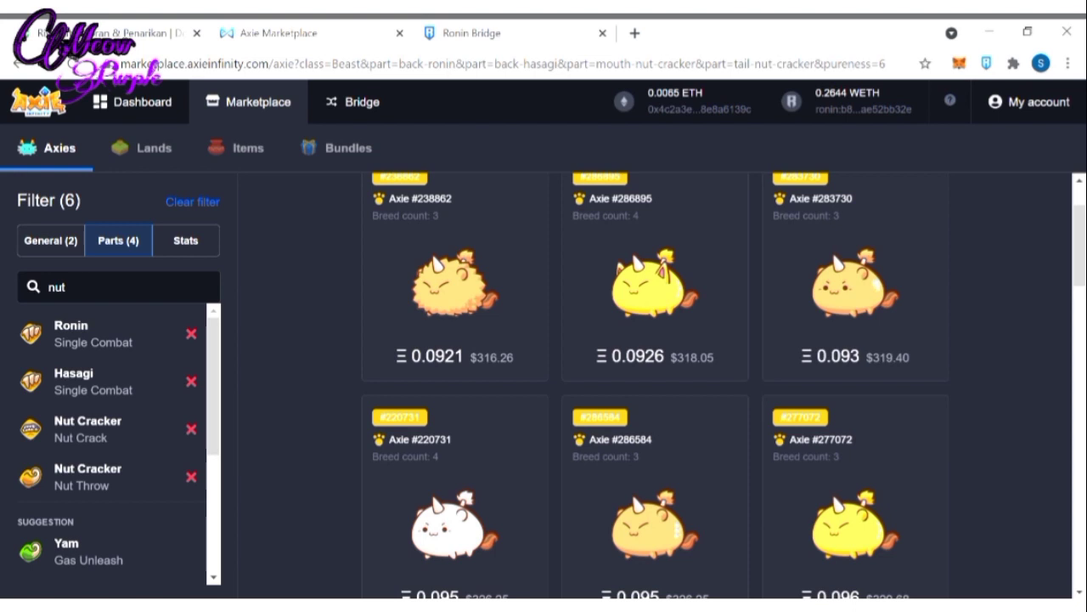
left_click(477, 331)
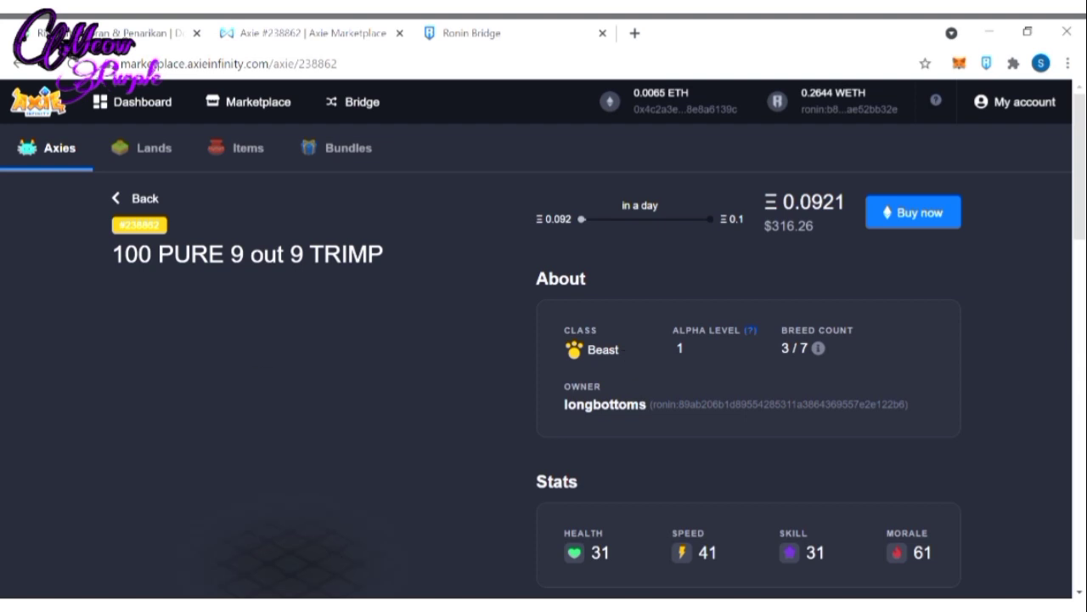
scroll(748, 382, "down", 8)
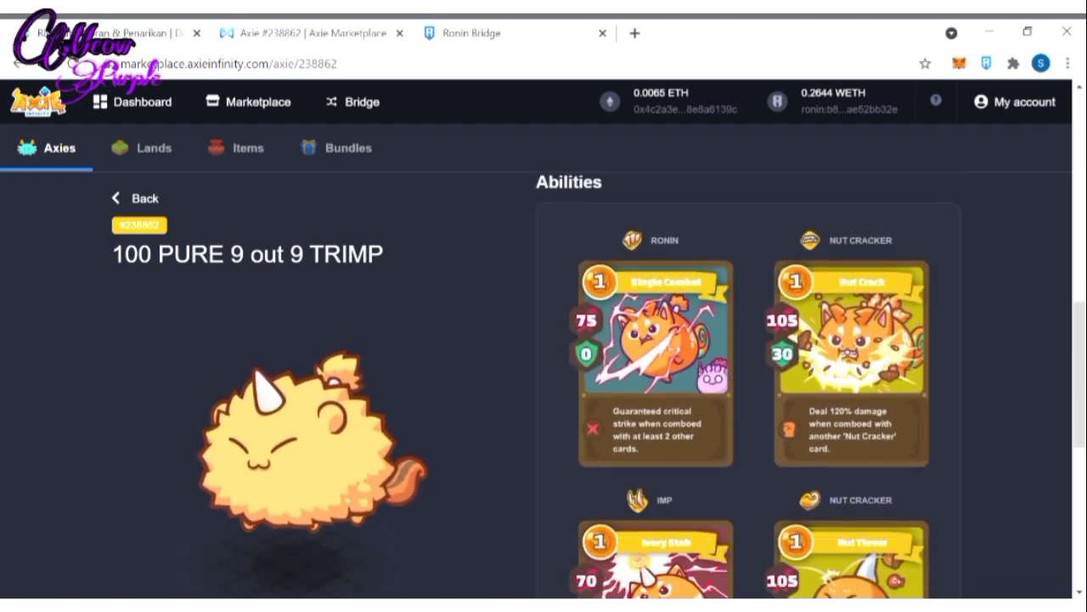
scroll(747, 382, "down", 2)
scroll(747, 382, "up", 2)
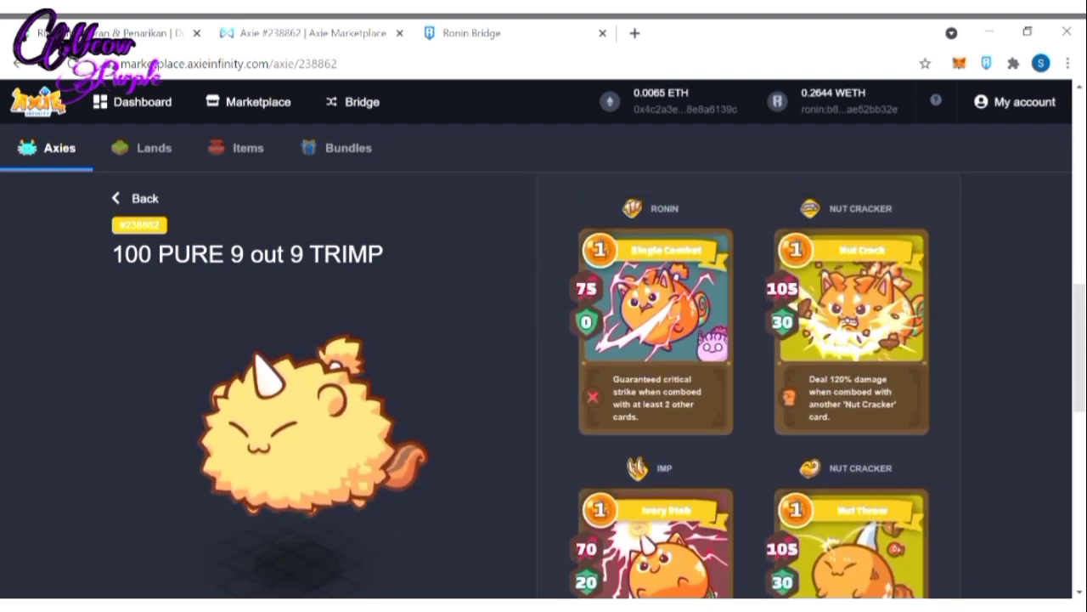
scroll(747, 382, "up", 1)
scroll(748, 382, "up", 1)
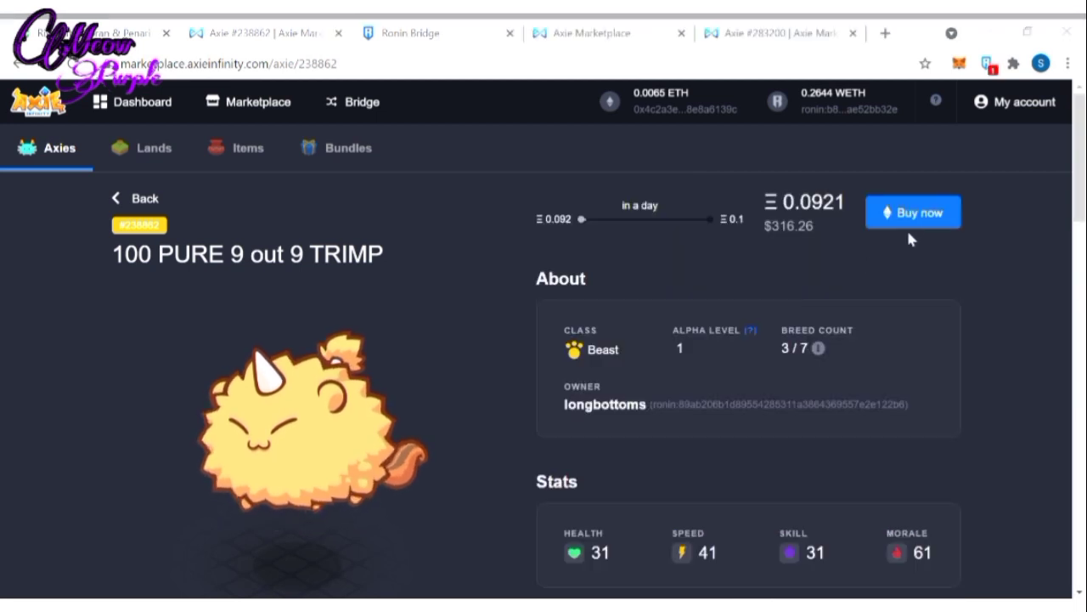
Buy Axie #238862 for 0.0921 WETH, approve the transaction in the Ronin wallet and go to the account activity
left_click(910, 227)
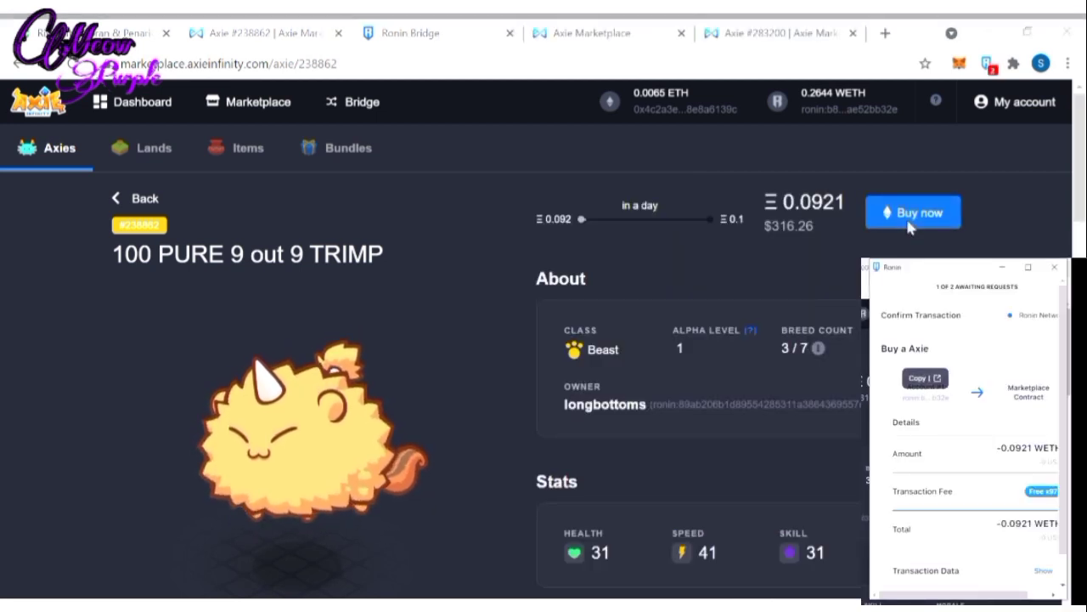
scroll(965, 434, "right", 2)
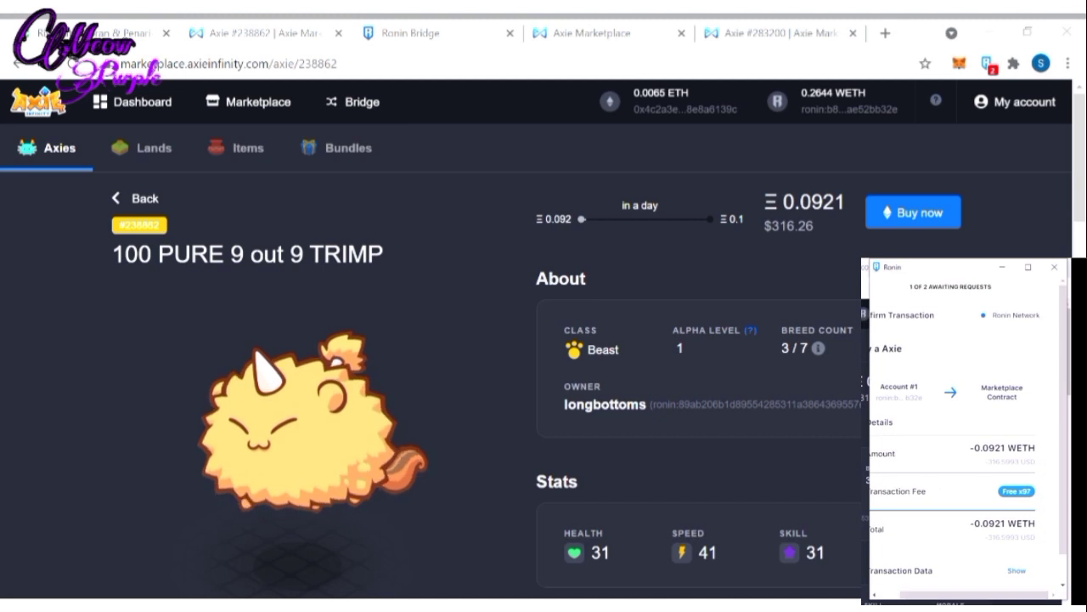
scroll(964, 442, "down", 1)
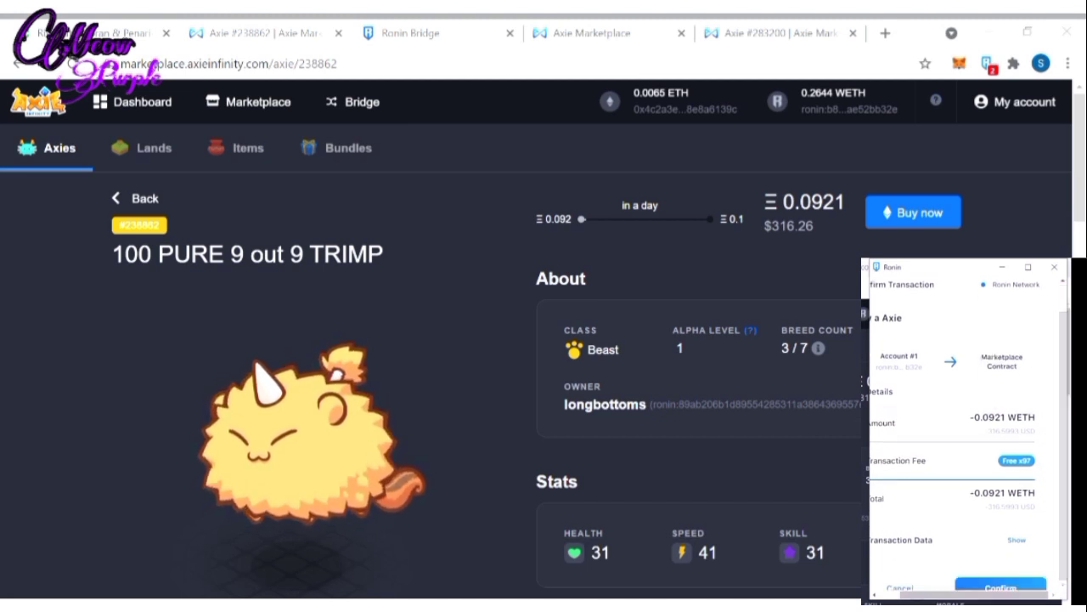
left_click(1003, 585)
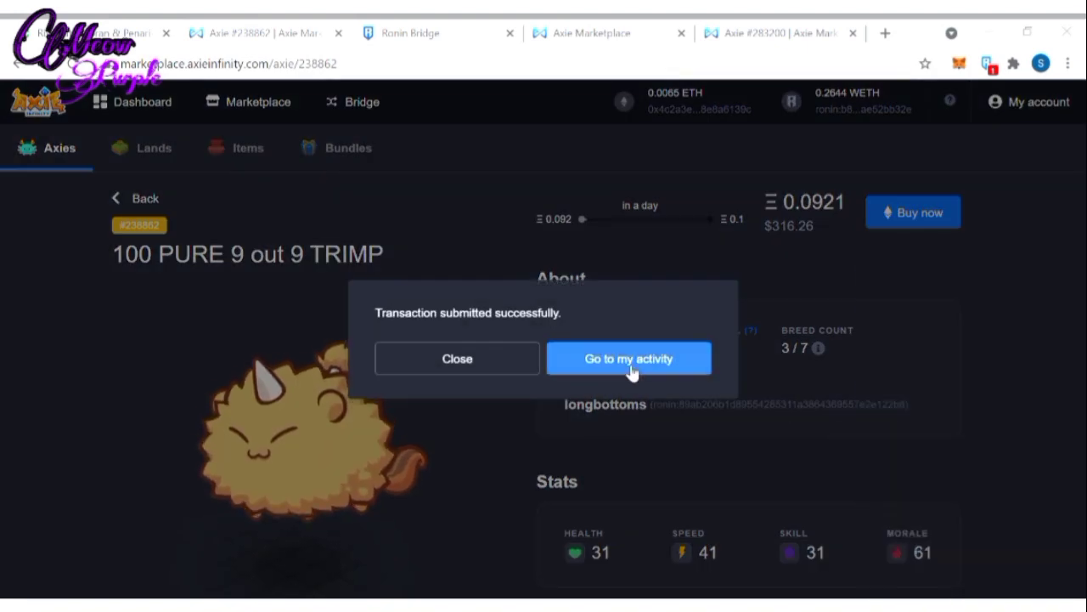
left_click(624, 365)
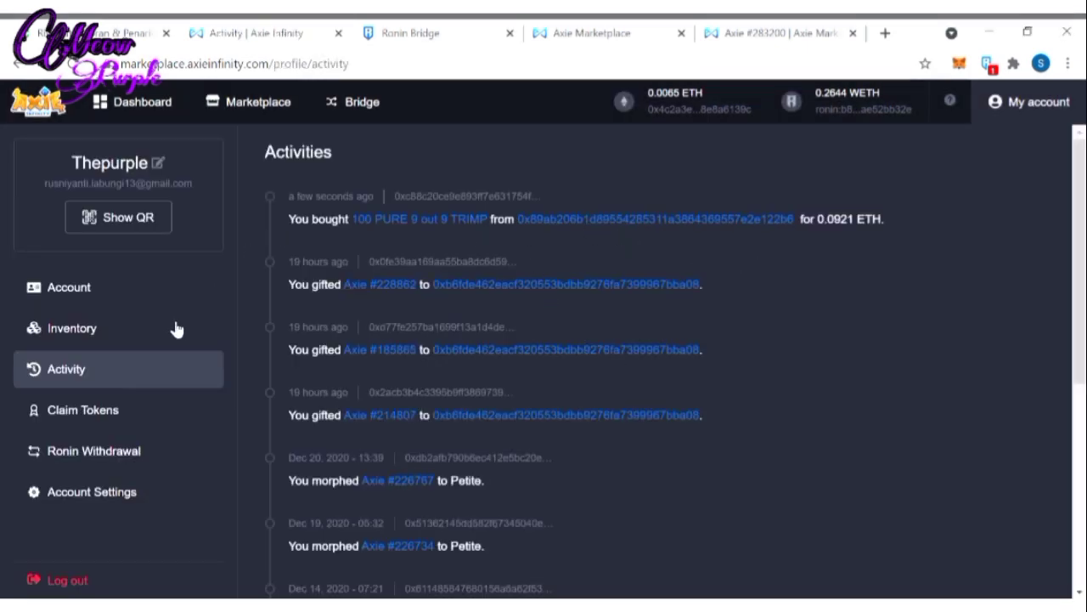
Open the account inventory and look through the owned Axies for the newly bought one
left_click(122, 331)
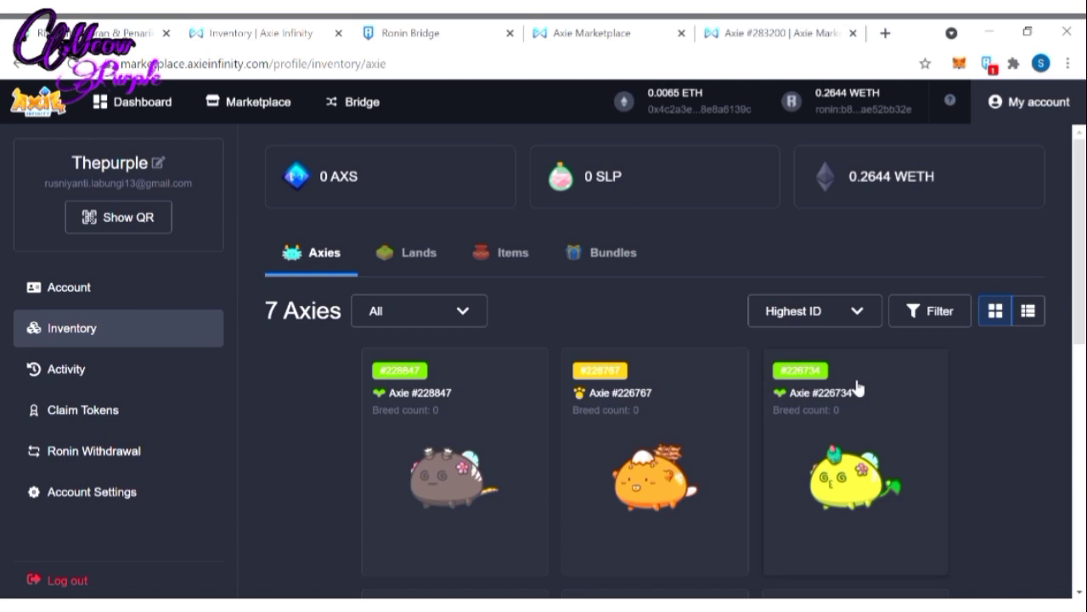
scroll(858, 388, "down", 7)
scroll(858, 388, "up", 2)
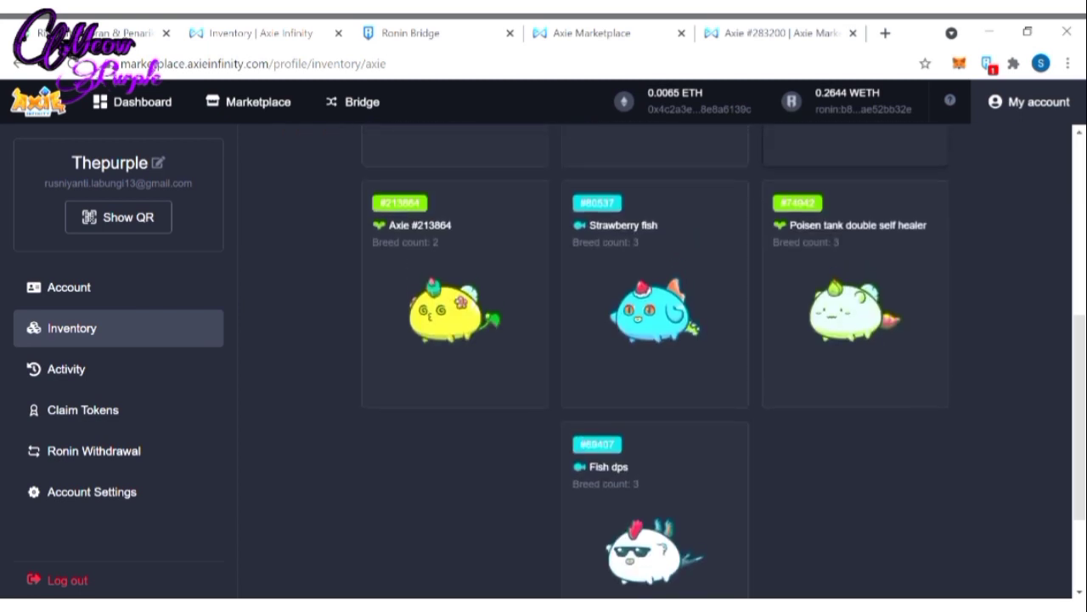
scroll(654, 365, "up", 5)
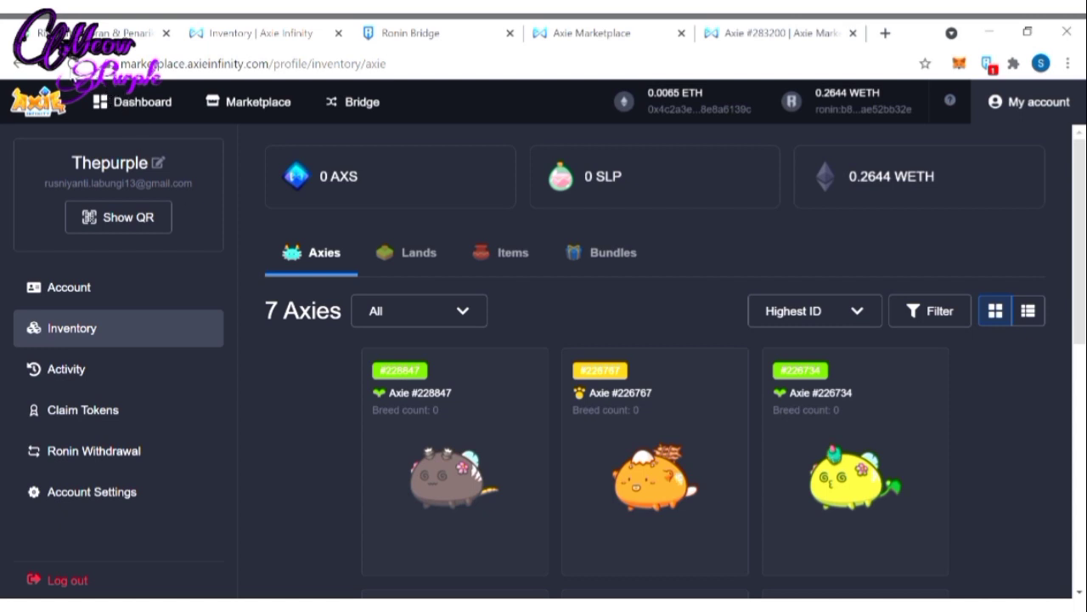
Reload the inventory page and check the WETH balance and the full list of Axies for the purchase
left_click(73, 63)
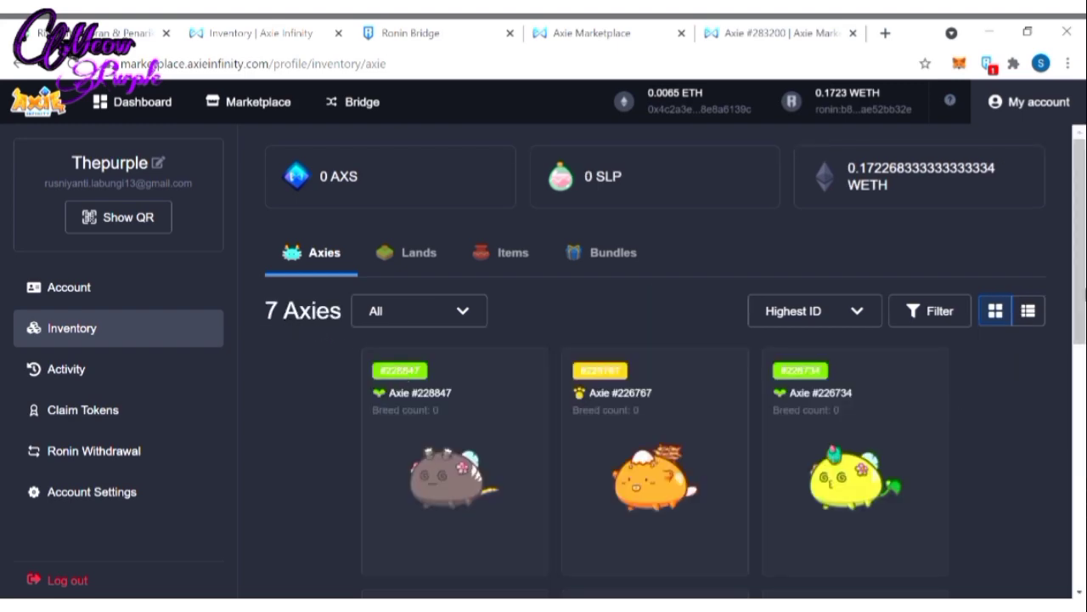
mouse_move(1080, 273)
left_mouse_down()
mouse_move(1083, 509)
mouse_move(1082, 272)
left_mouse_up()
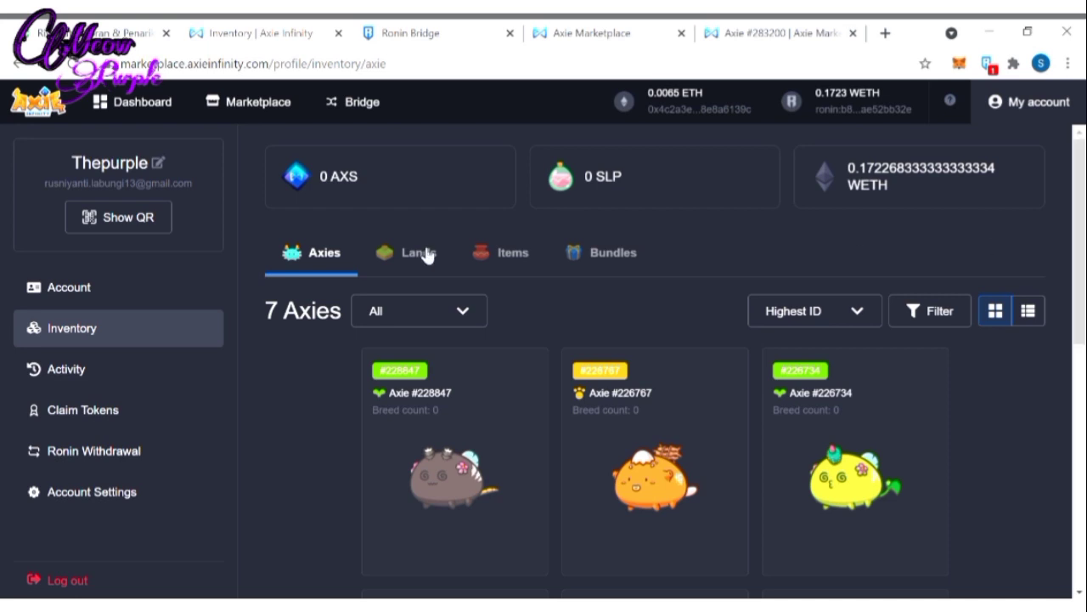
left_click(68, 63)
scroll(675, 369, "down", 1)
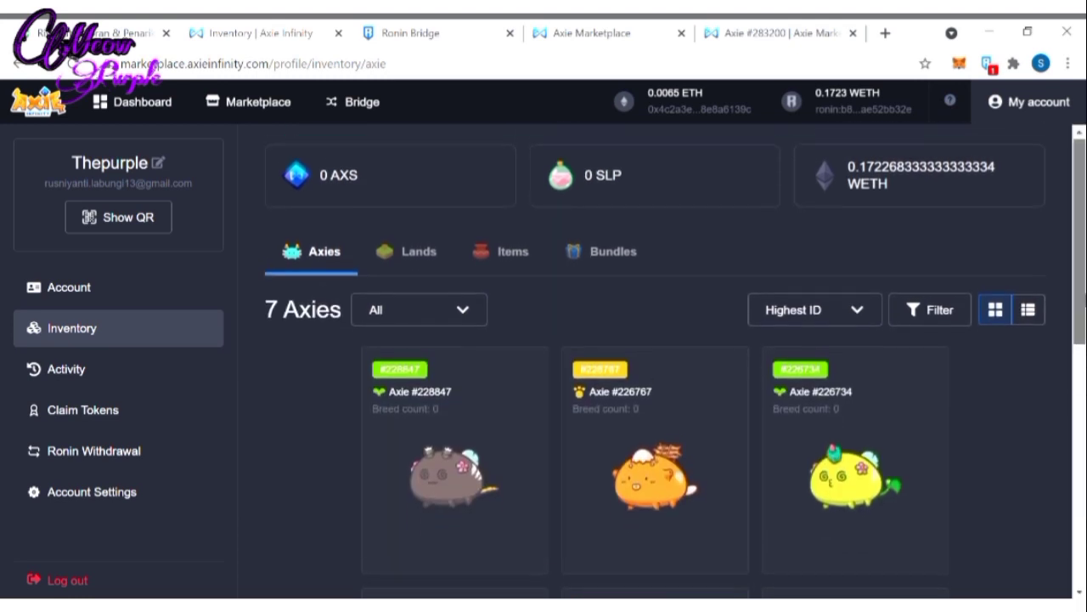
scroll(497, 577, "down", 5)
scroll(498, 576, "up", 4)
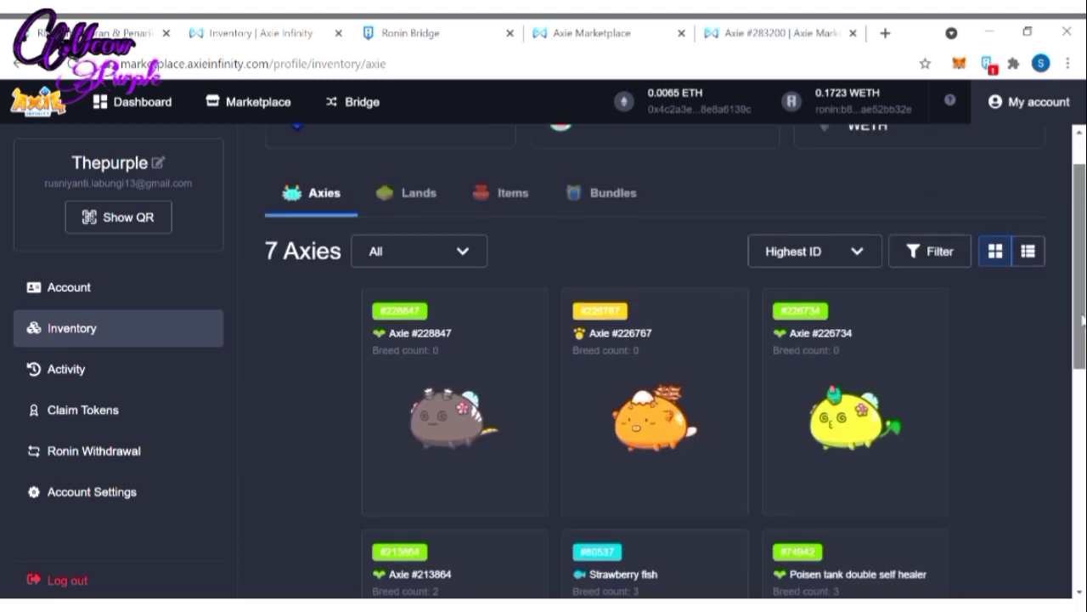
scroll(498, 576, "down", 6)
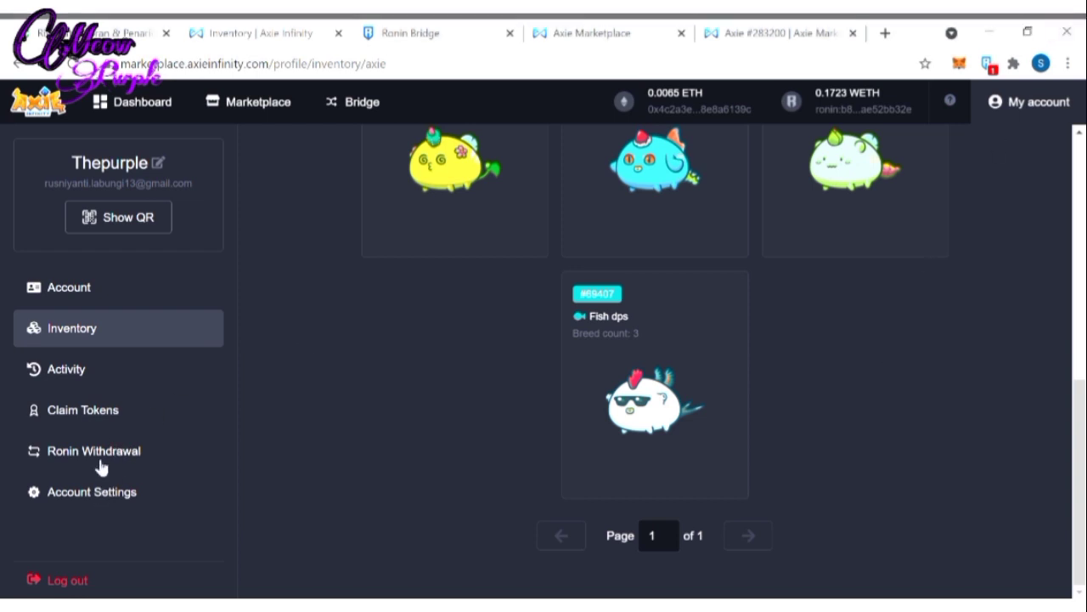
Check the purchase entry in the activity history and return to the Axie inventory
left_click(88, 374)
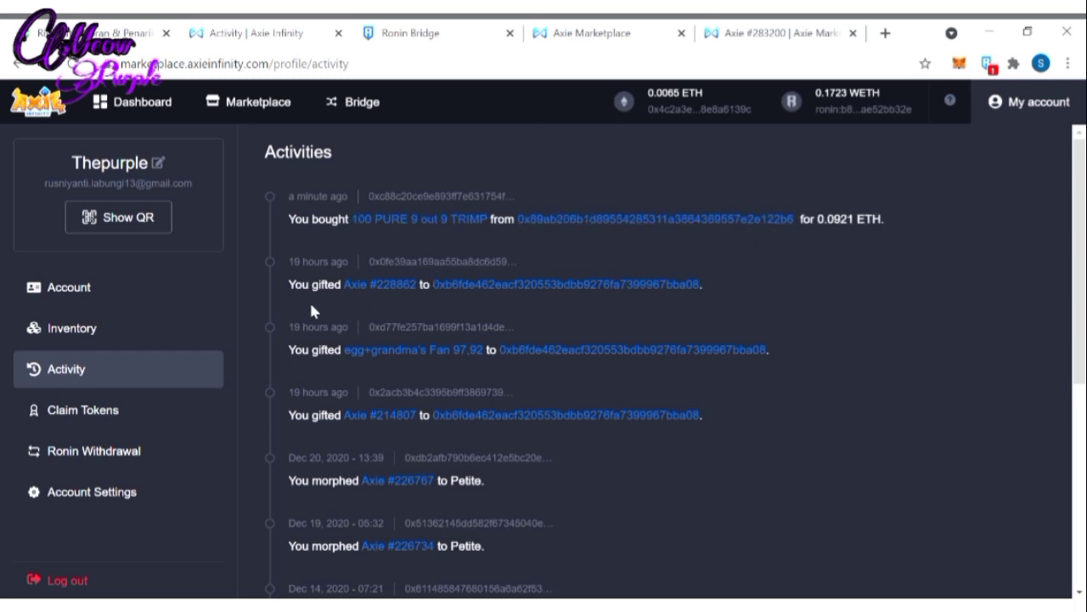
left_click(110, 333)
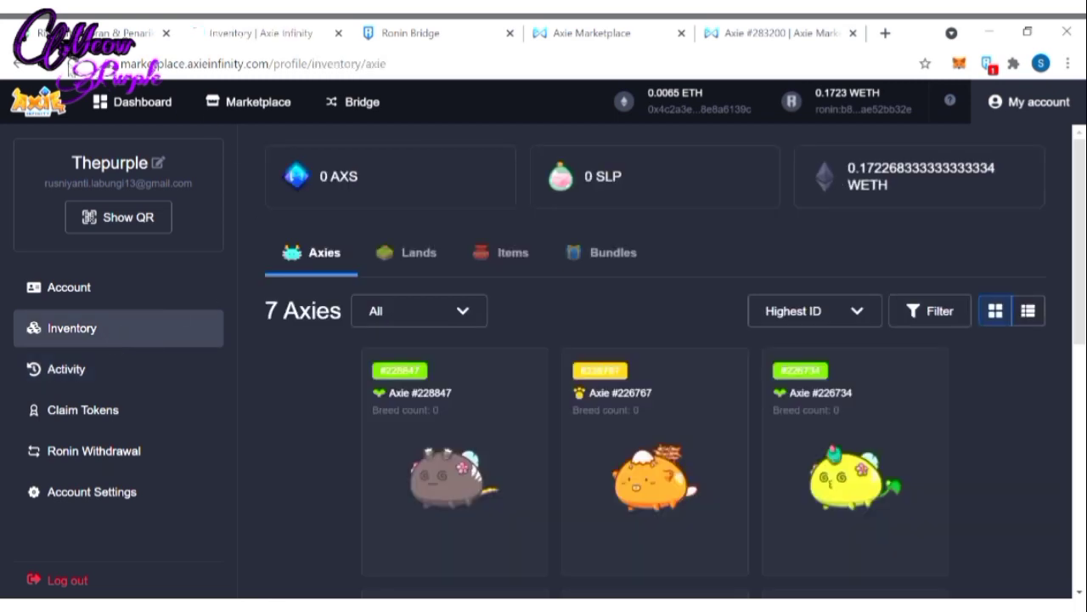